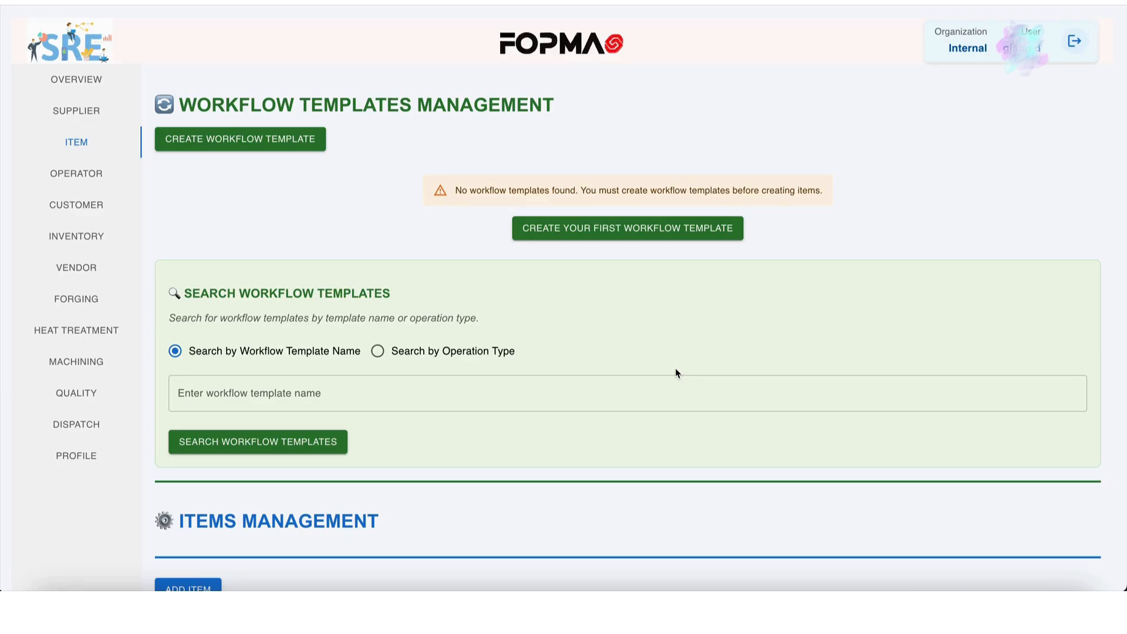
Start a new workflow template and name it WF_Template1.
{"action": "left_click", "coordinate": [649, 231]}
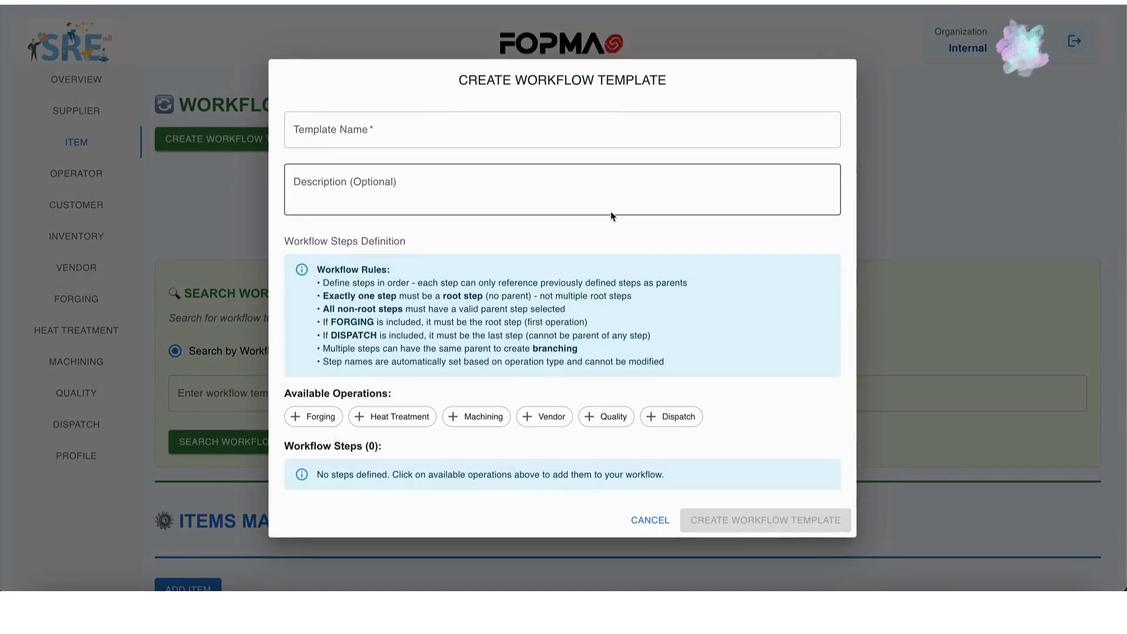
{"action": "left_click", "coordinate": [491, 140]}
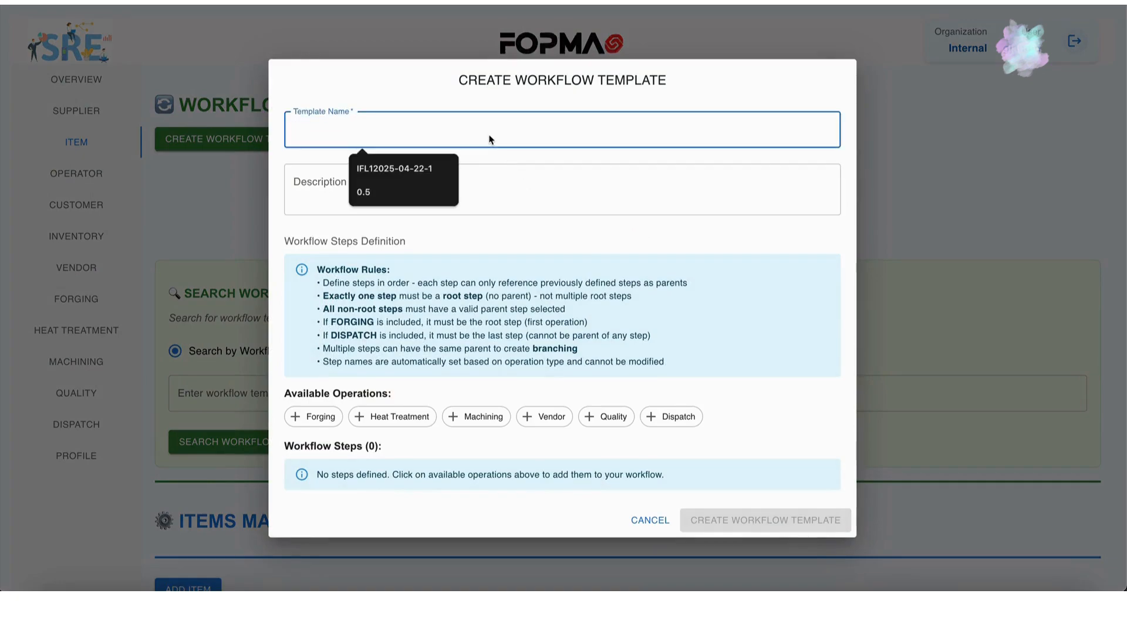
{"action": "type", "text": "WF_T"}
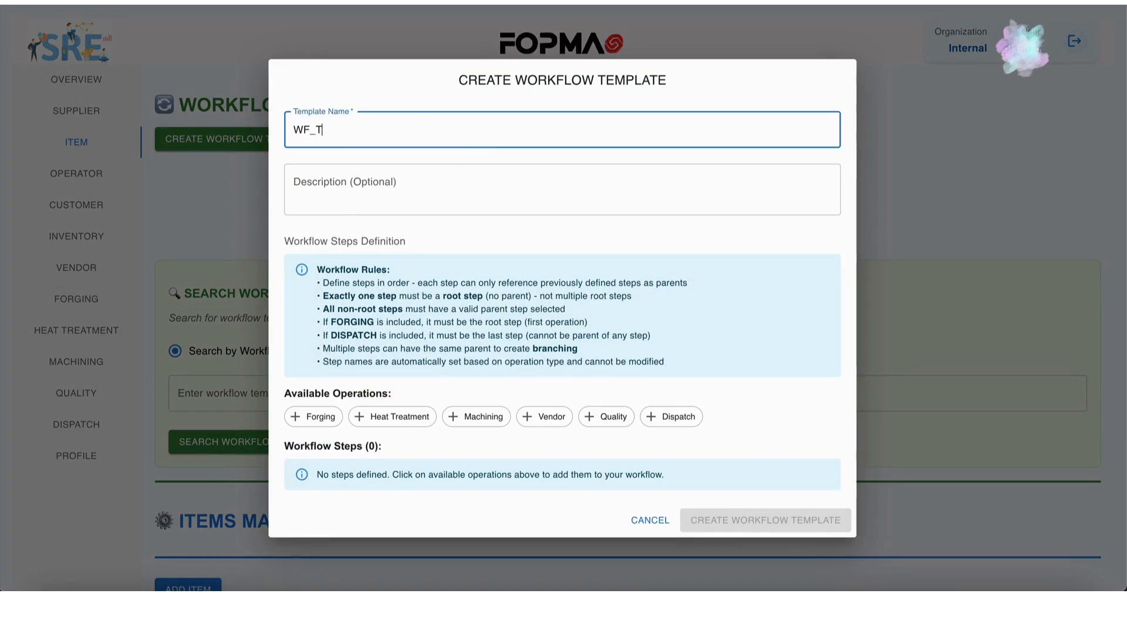
{"action": "type", "text": "emplate1"}
Enter the template description "Workflow template for Forging in in-house, but machining by vendor".
{"action": "left_click", "coordinate": [491, 188]}
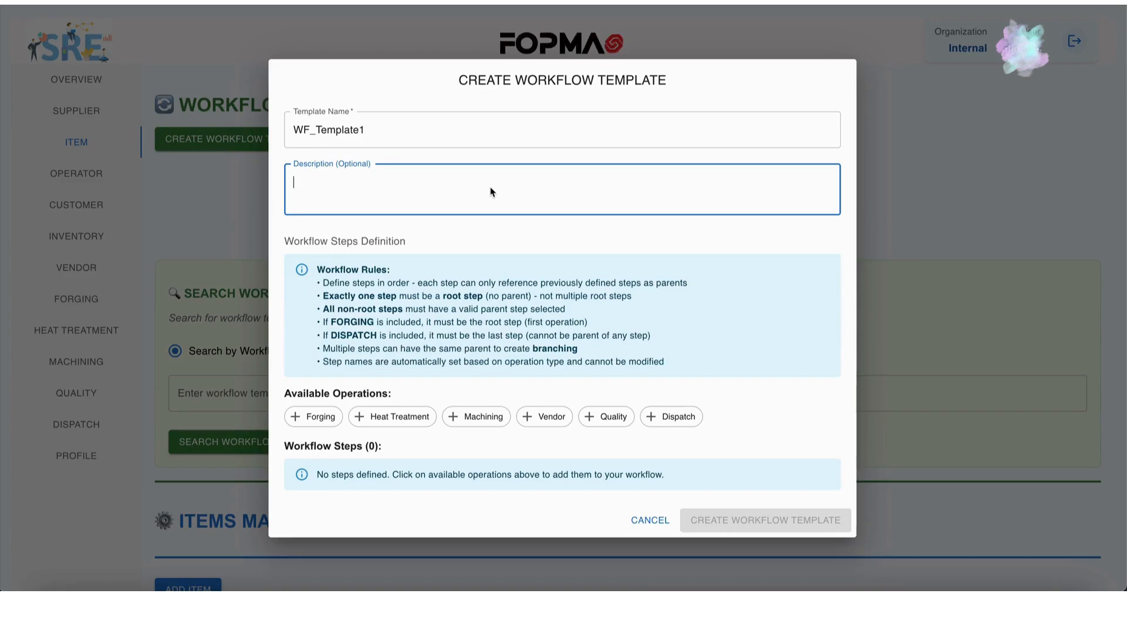
{"action": "type", "text": "Workflo"}
{"action": "key", "text": "BackSpace"}
{"action": "key", "text": "BackSpace"}
{"action": "type", "text": "orkflow template for Forg"}
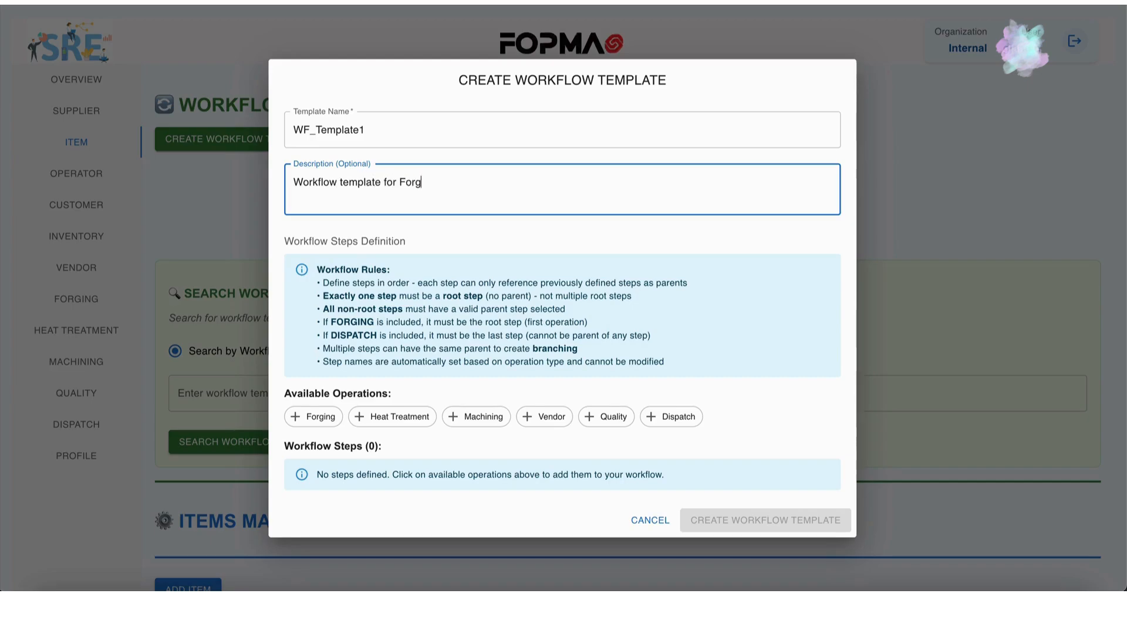
{"action": "type", "text": "ing, but machining by ve"}
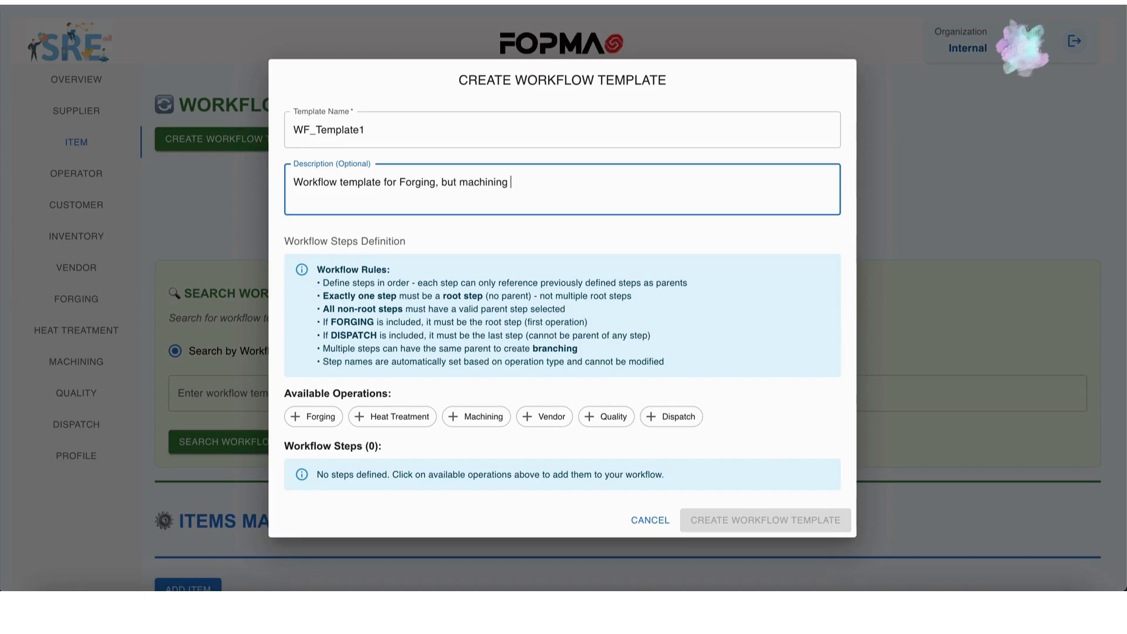
{"action": "type", "text": "ndor"}
{"action": "left_click", "coordinate": [438, 183]}
{"action": "type", "text": "in "}
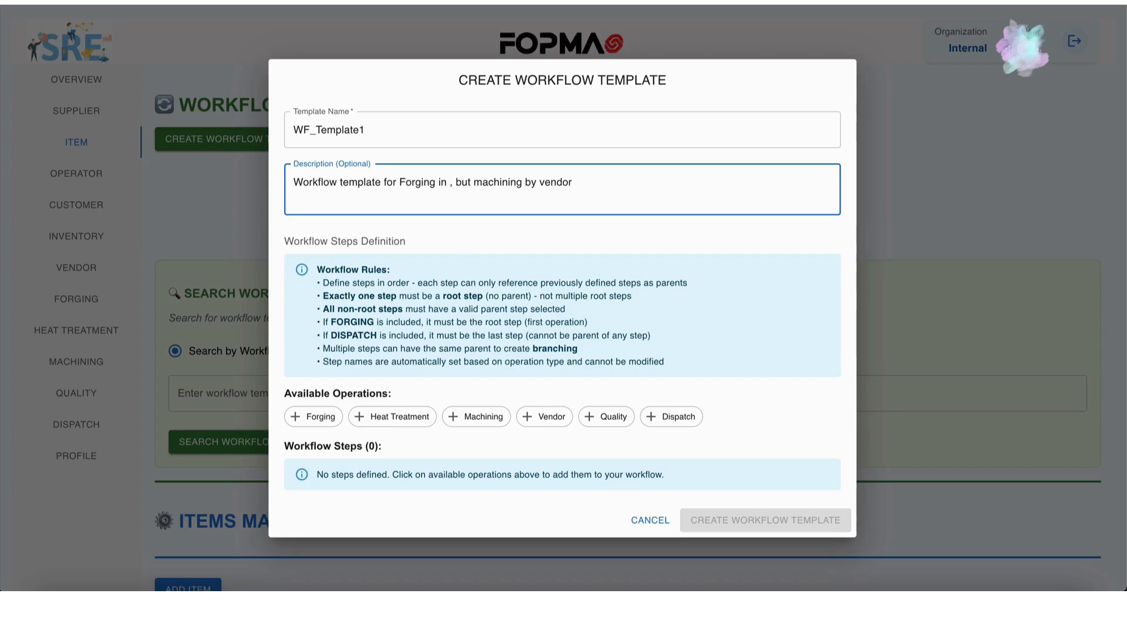
{"action": "type", "text": "in-house"}
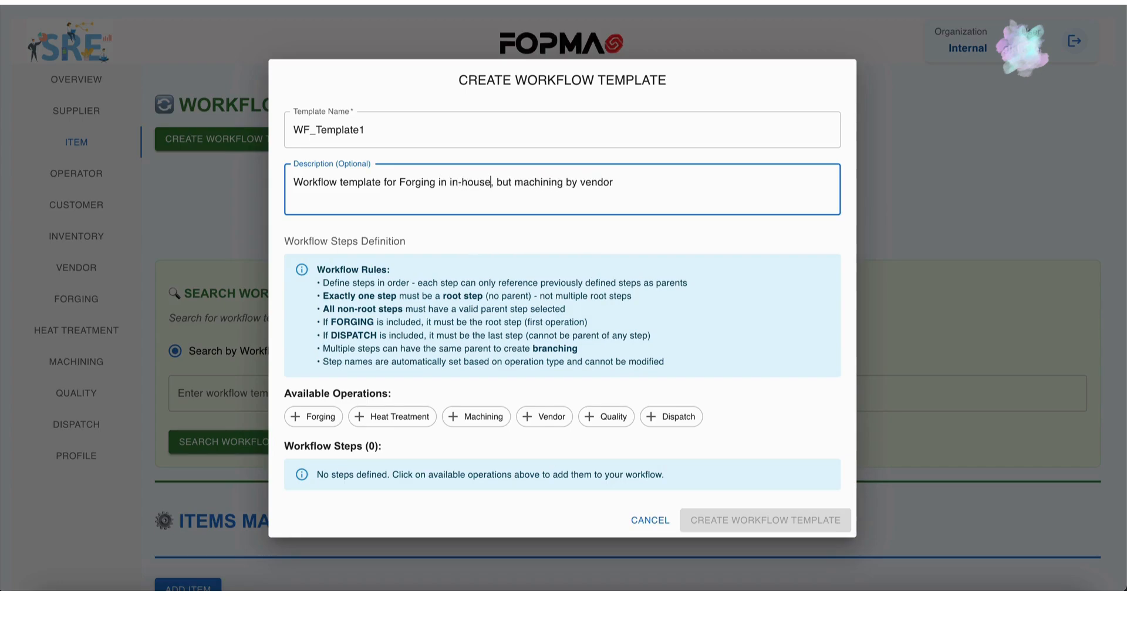
Add Forging as the root step and a Heat Treatment step with Forging as its parent.
{"action": "left_click", "coordinate": [315, 417]}
{"action": "scroll", "coordinate": [411, 373], "scroll_direction": "down", "scroll_amount": 2}
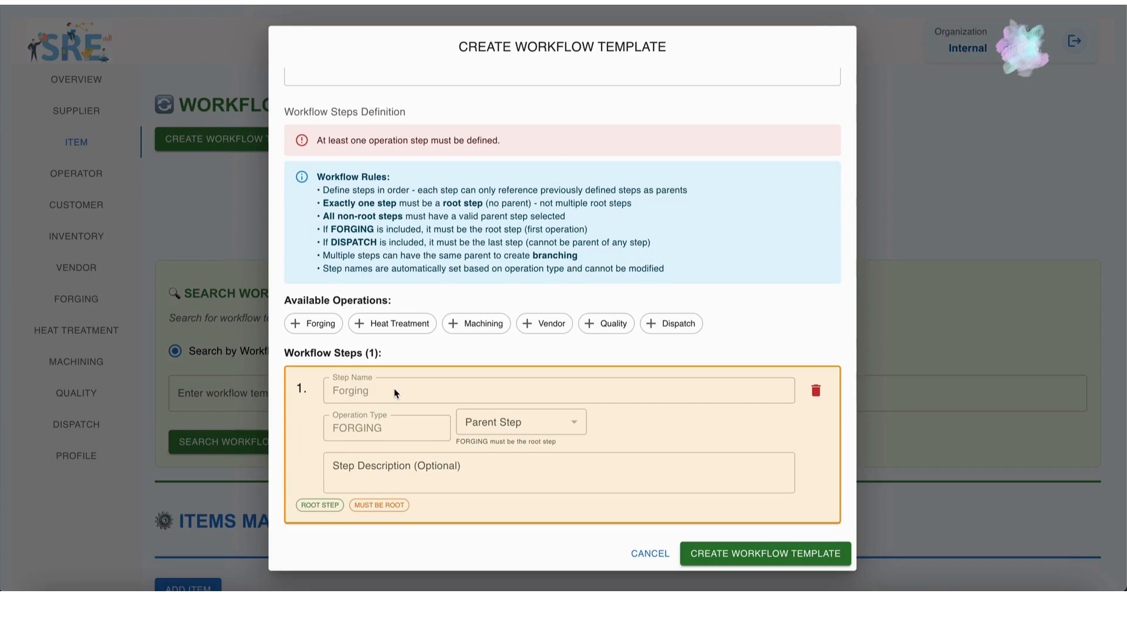
{"action": "left_click", "coordinate": [400, 321]}
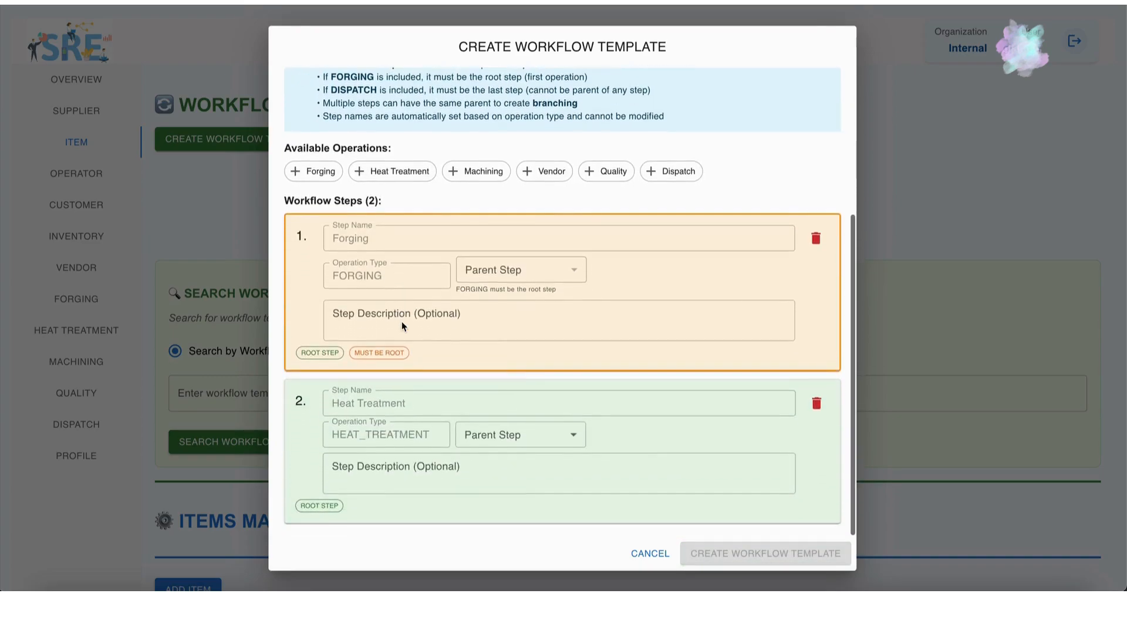
{"action": "left_click", "coordinate": [543, 434]}
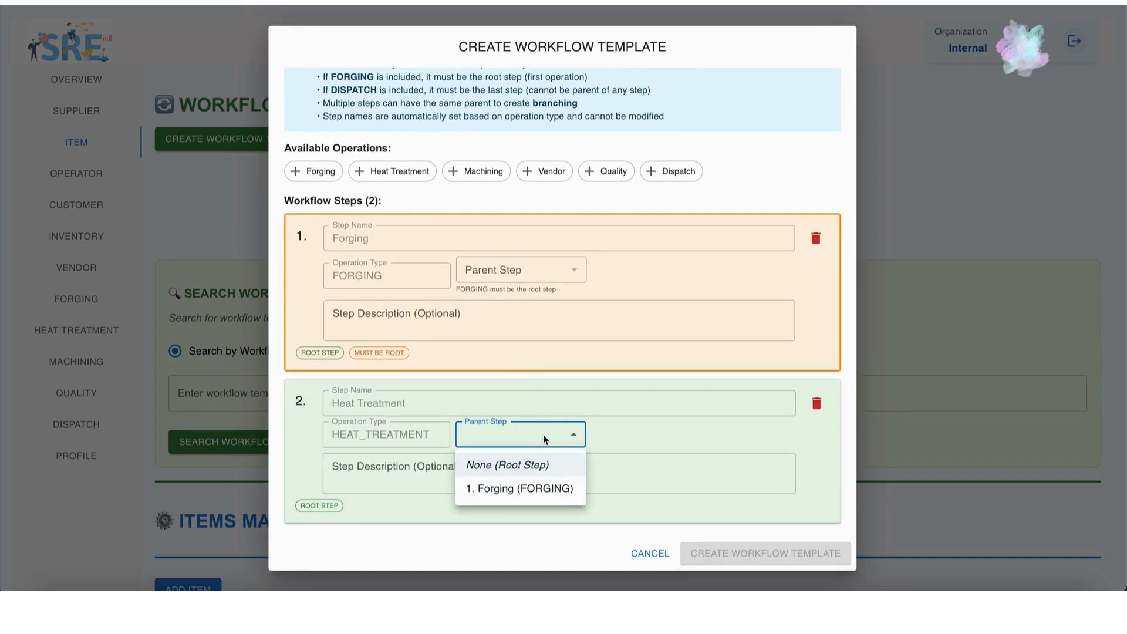
{"action": "left_click", "coordinate": [537, 490]}
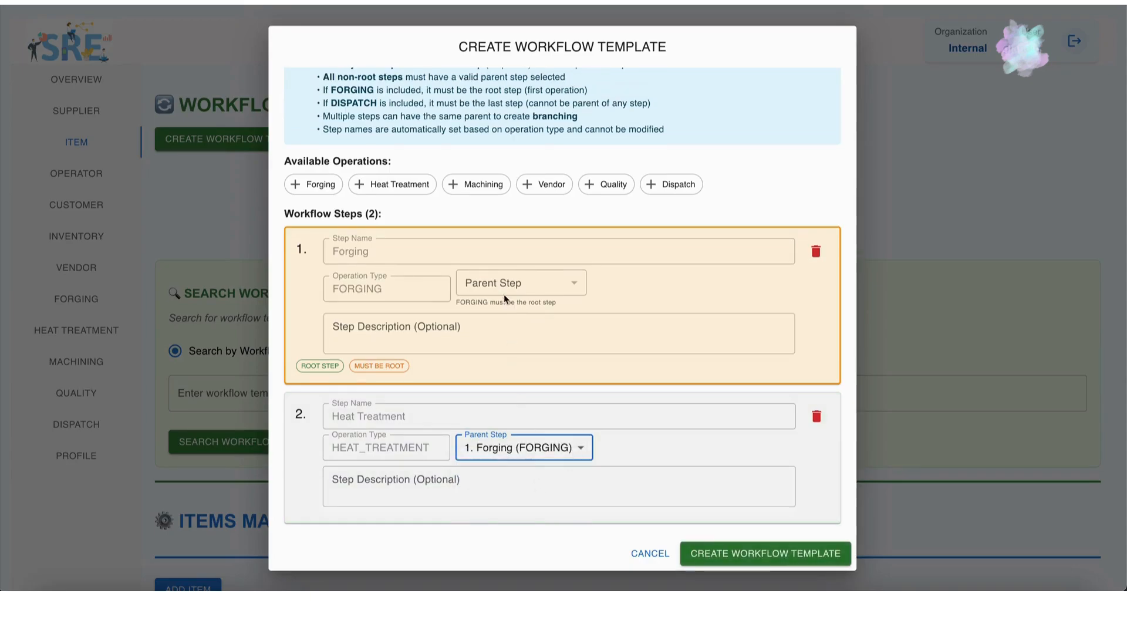
{"action": "left_click", "coordinate": [525, 234]}
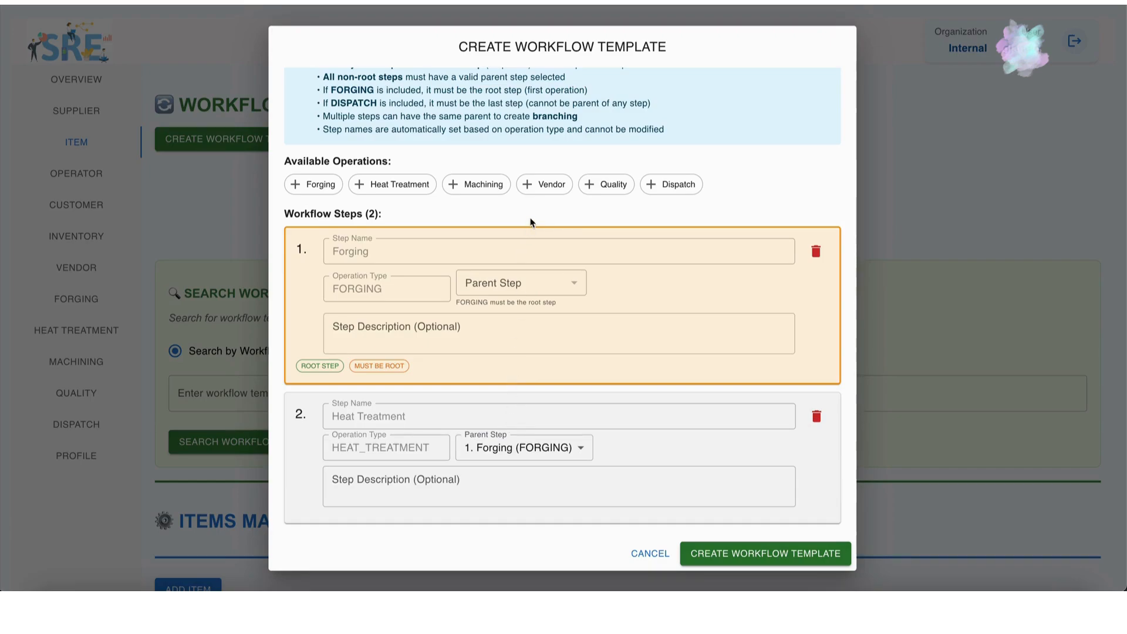
Add a Vendor step to the workflow with Heat Treatment as its parent step.
{"action": "left_click", "coordinate": [541, 186]}
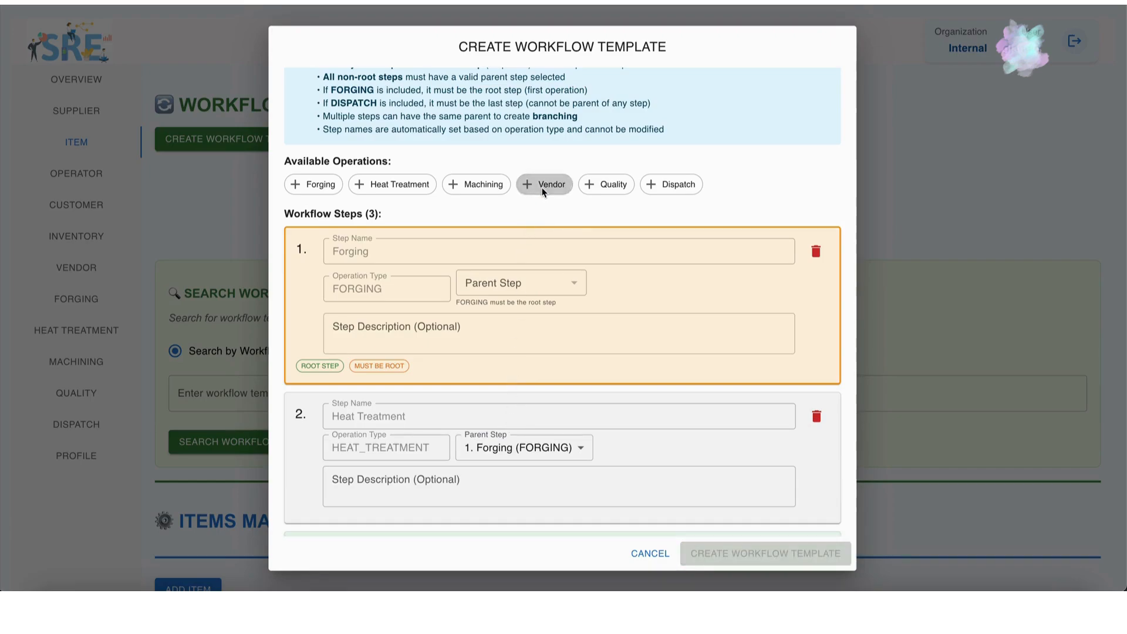
{"action": "scroll", "coordinate": [534, 281], "scroll_direction": "down", "scroll_amount": 3}
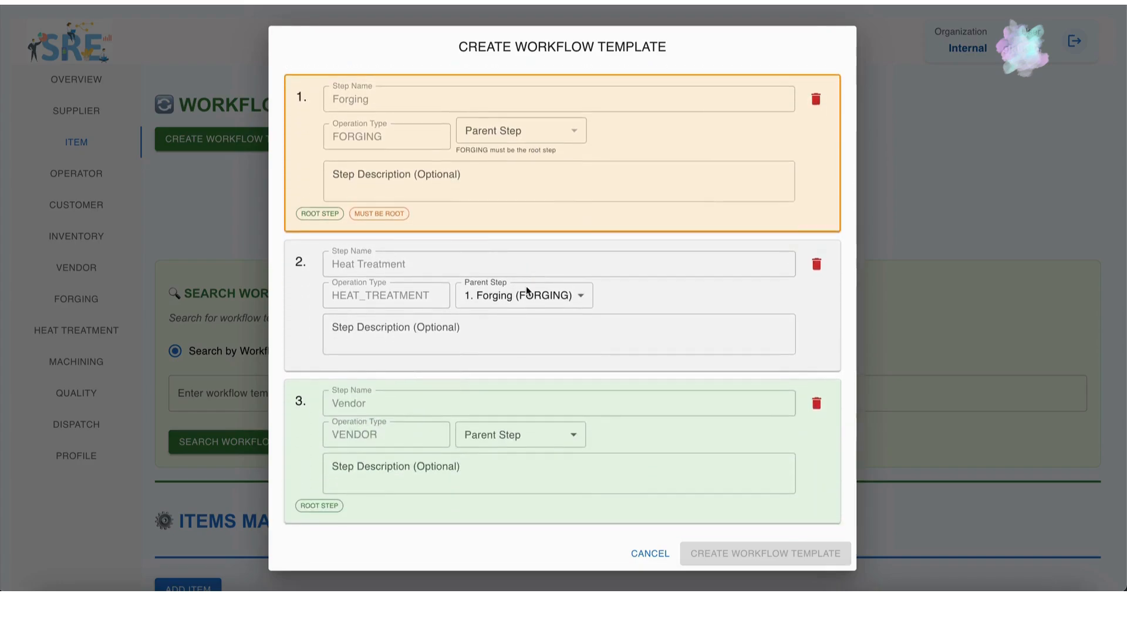
{"action": "left_click", "coordinate": [516, 437]}
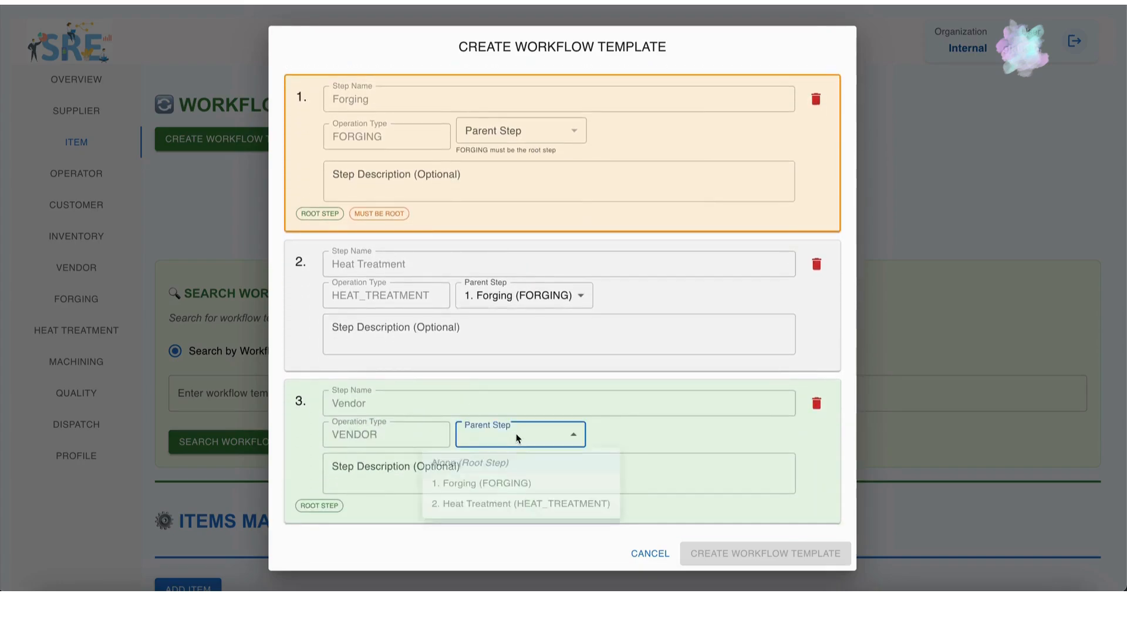
{"action": "left_click", "coordinate": [501, 512]}
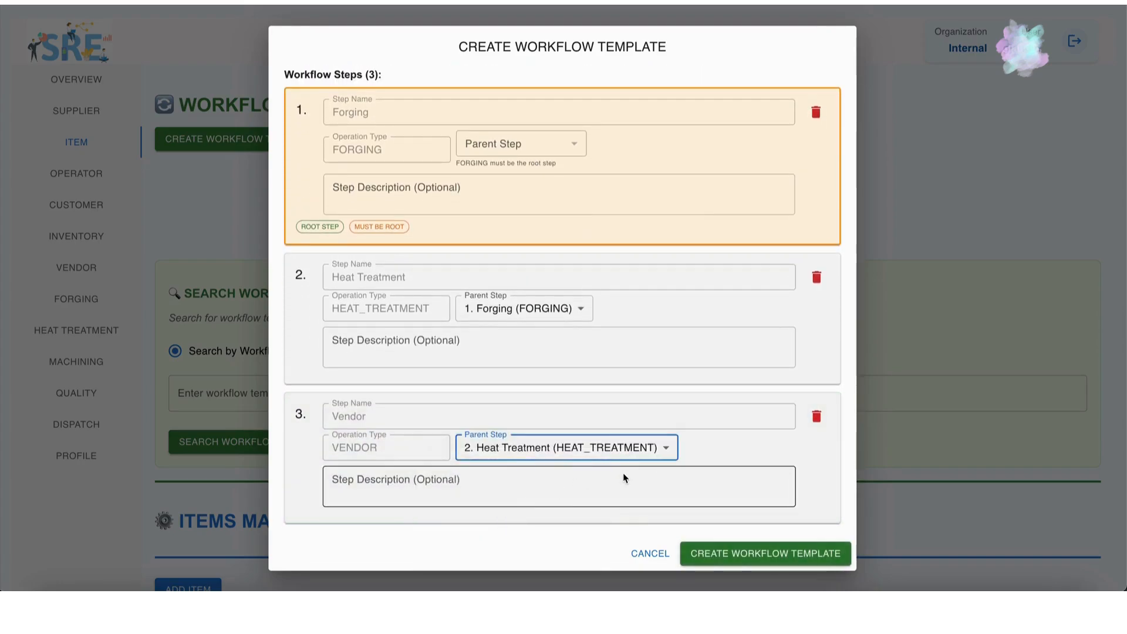
Add a Quality step to the workflow with Vendor as its parent step.
{"action": "scroll", "coordinate": [639, 388], "scroll_direction": "up", "scroll_amount": 3}
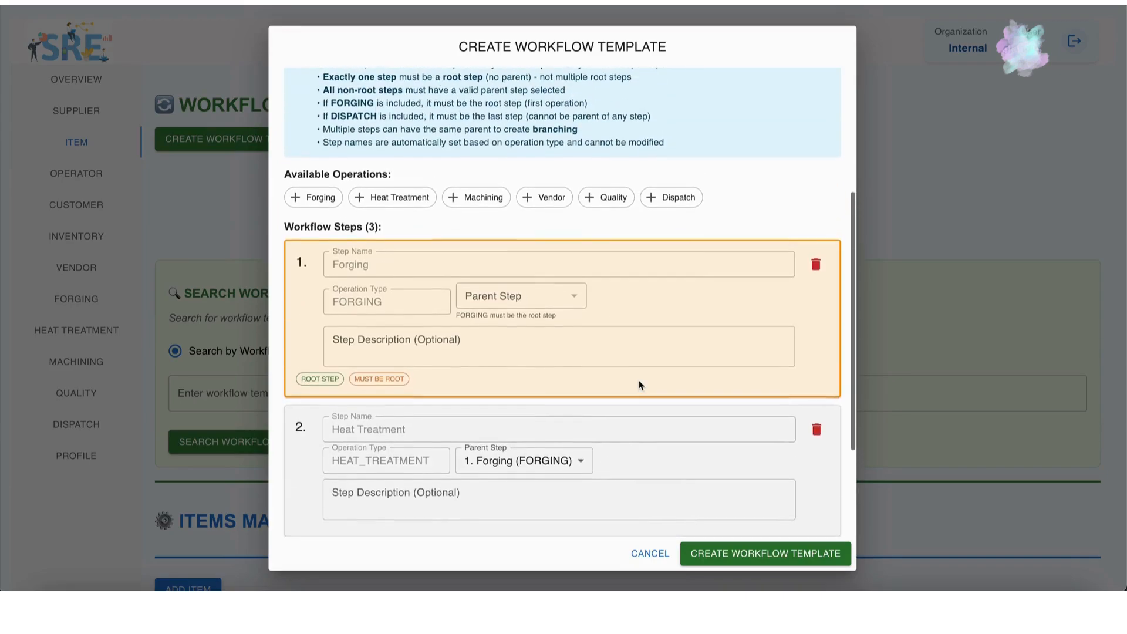
{"action": "scroll", "coordinate": [639, 382], "scroll_direction": "down", "scroll_amount": 2}
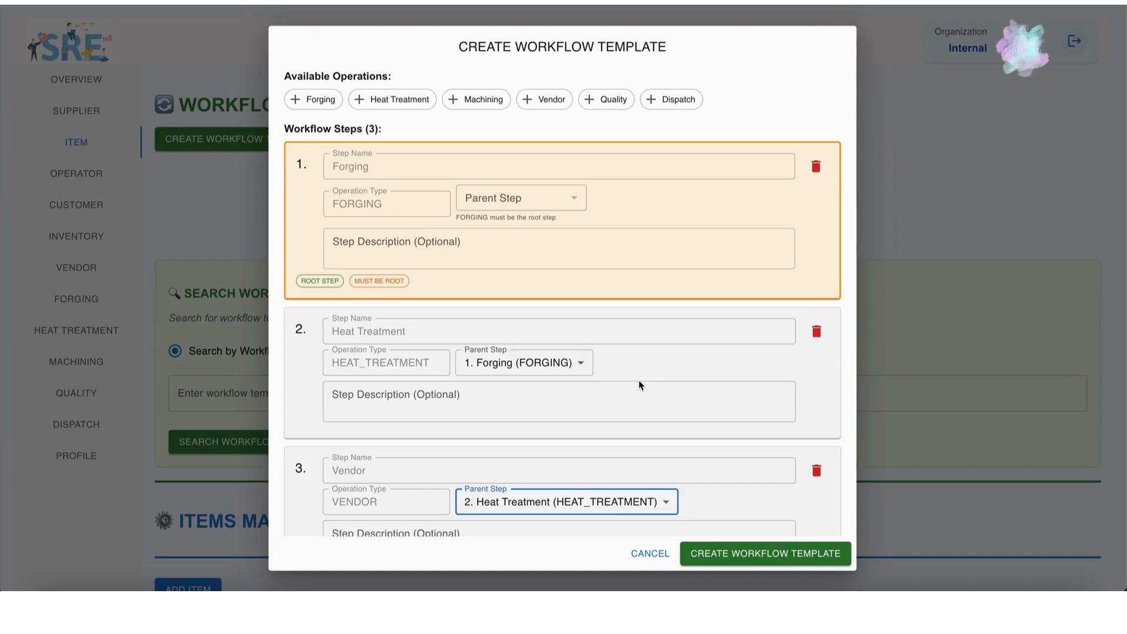
{"action": "scroll", "coordinate": [638, 385], "scroll_direction": "down", "scroll_amount": 1}
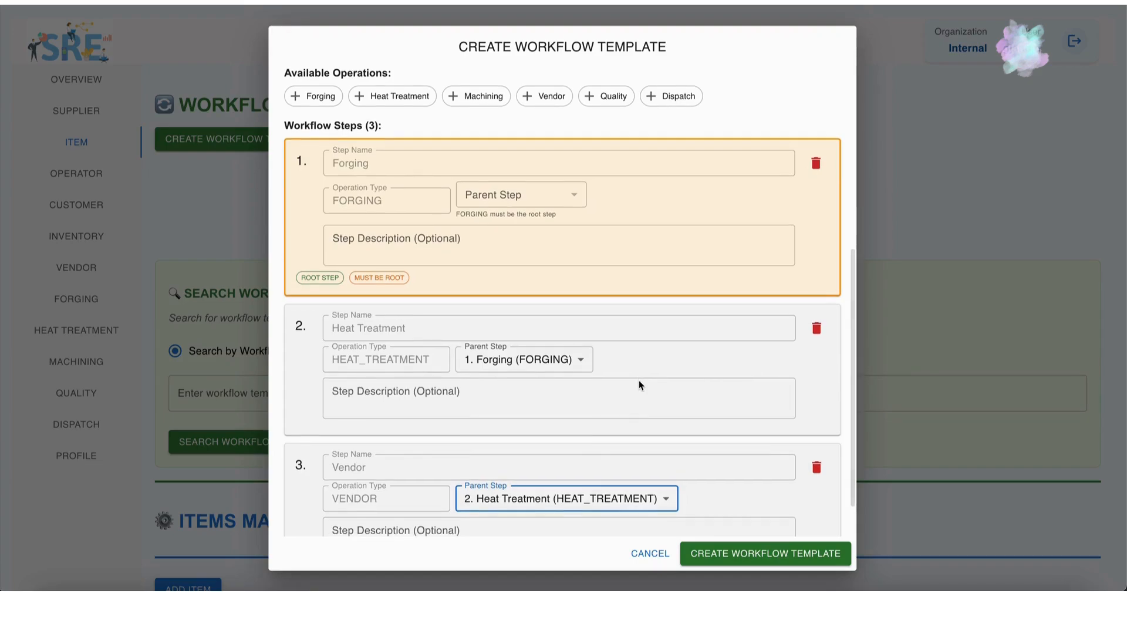
{"action": "left_click", "coordinate": [610, 96]}
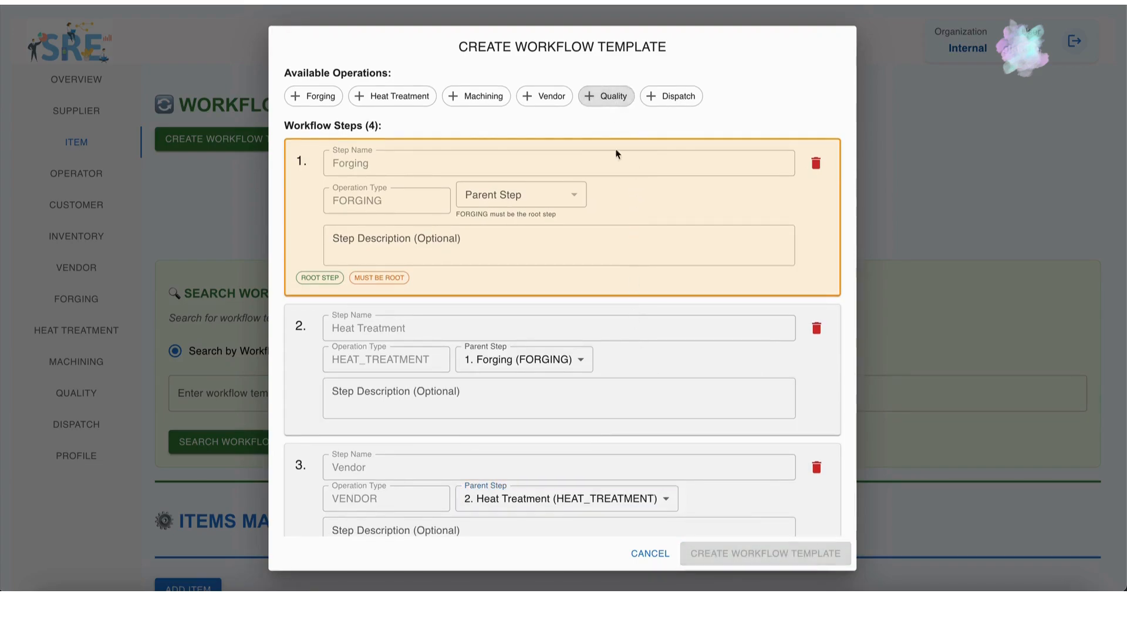
{"action": "scroll", "coordinate": [616, 350], "scroll_direction": "down", "scroll_amount": 3}
{"action": "left_click", "coordinate": [561, 440]}
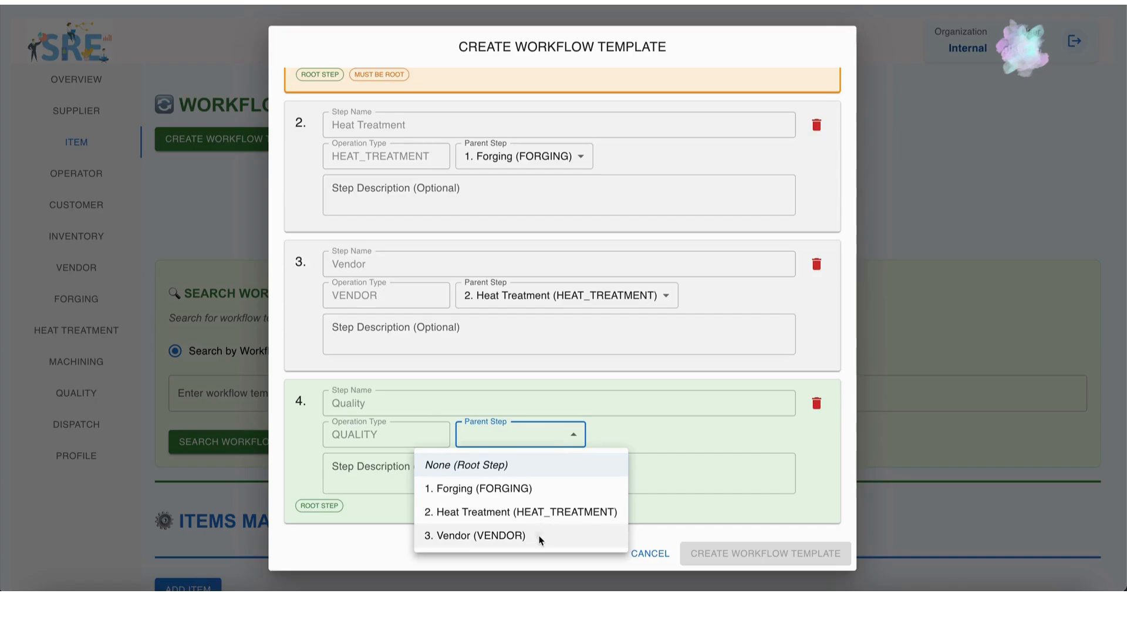
{"action": "left_click", "coordinate": [475, 535]}
Add a Dispatch step with Quality as its parent and create the workflow template.
{"action": "scroll", "coordinate": [629, 416], "scroll_direction": "up", "scroll_amount": 5}
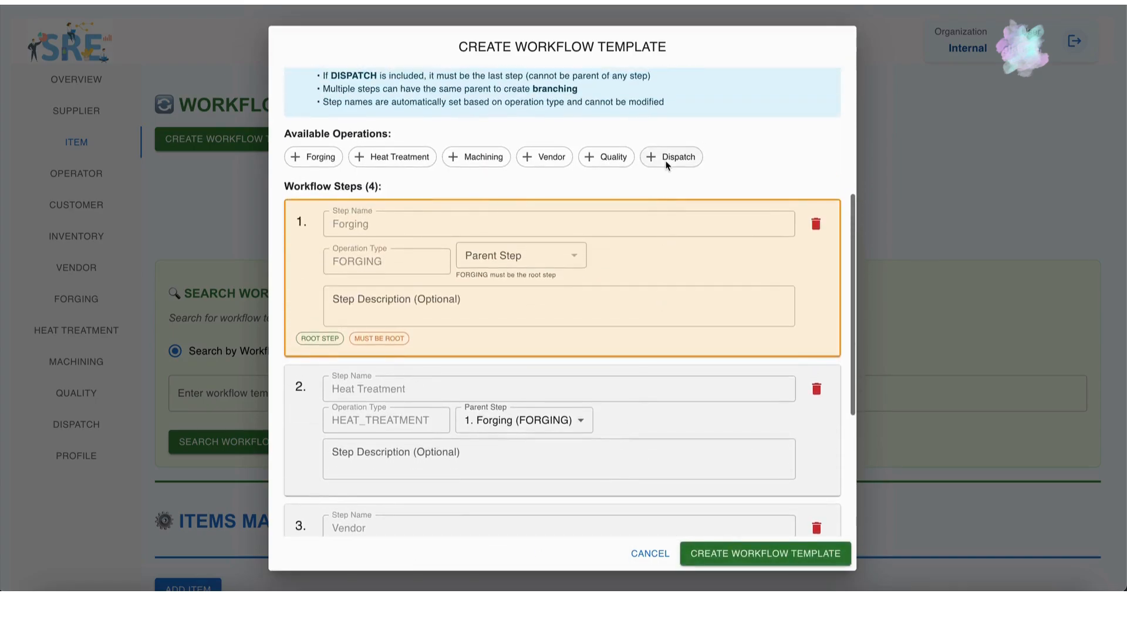
{"action": "left_click", "coordinate": [666, 157]}
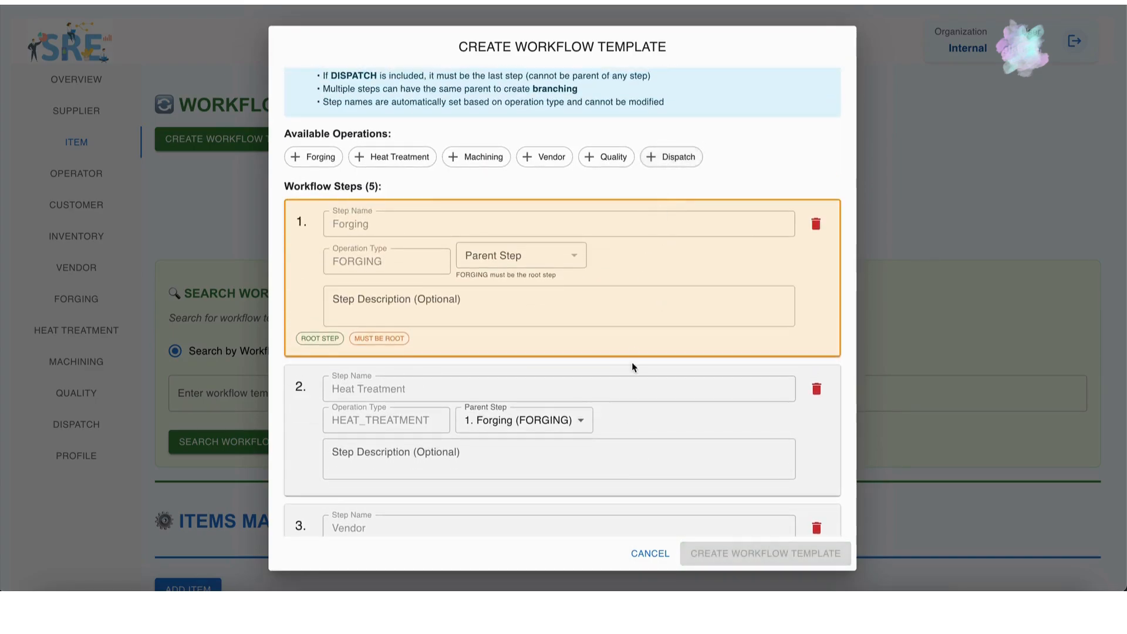
{"action": "scroll", "coordinate": [628, 365], "scroll_direction": "down", "scroll_amount": 5}
{"action": "left_click", "coordinate": [572, 433]}
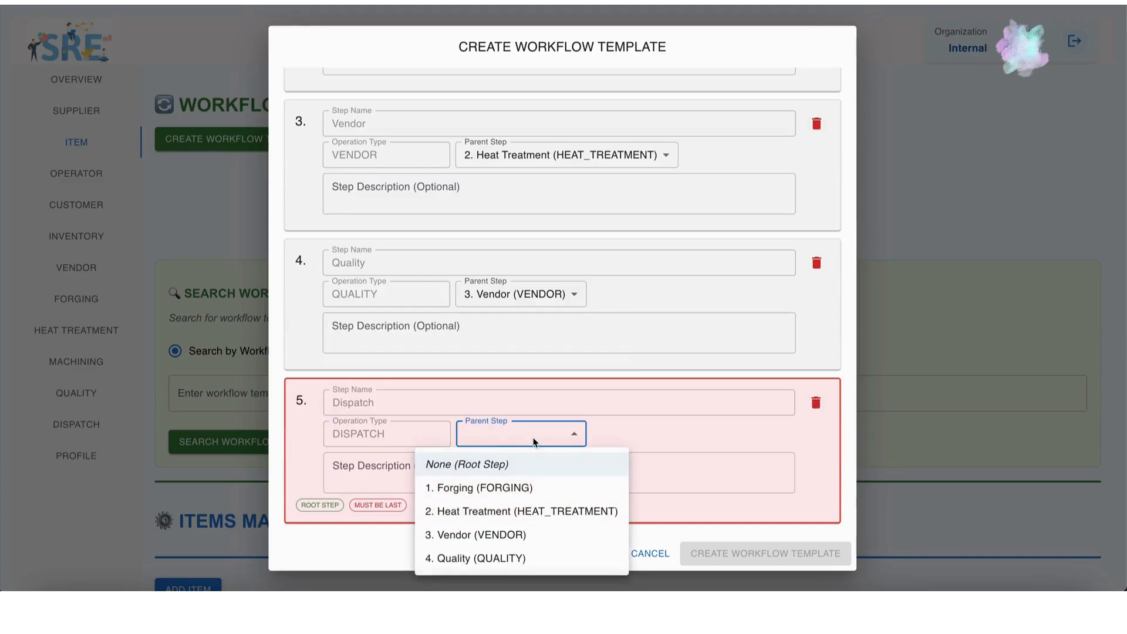
{"action": "left_click", "coordinate": [504, 559]}
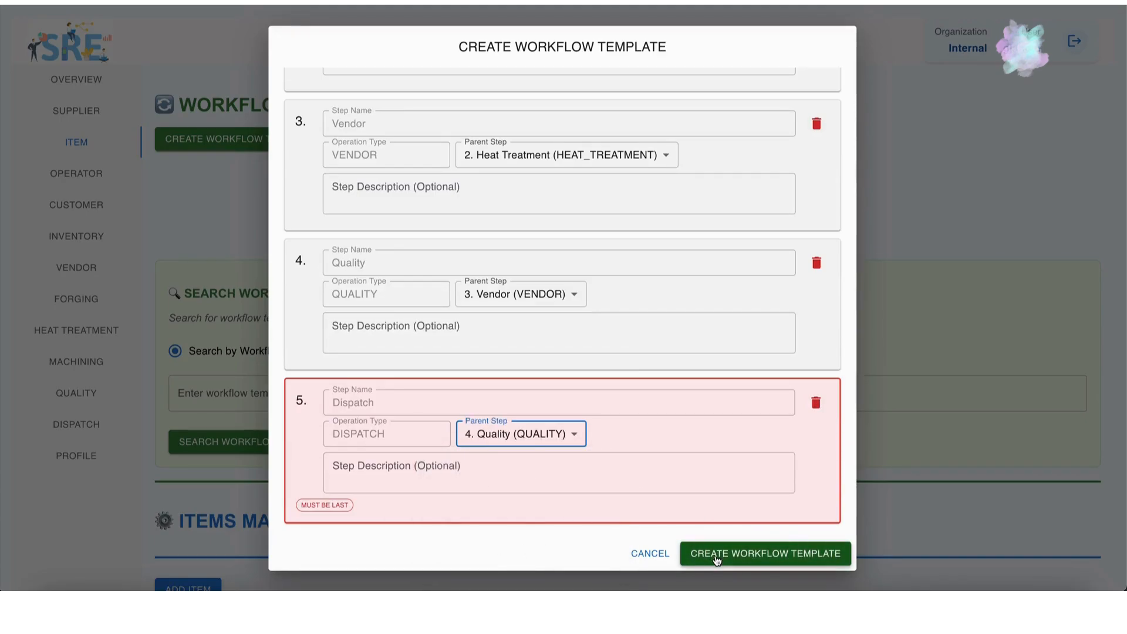
{"action": "left_click", "coordinate": [717, 558]}
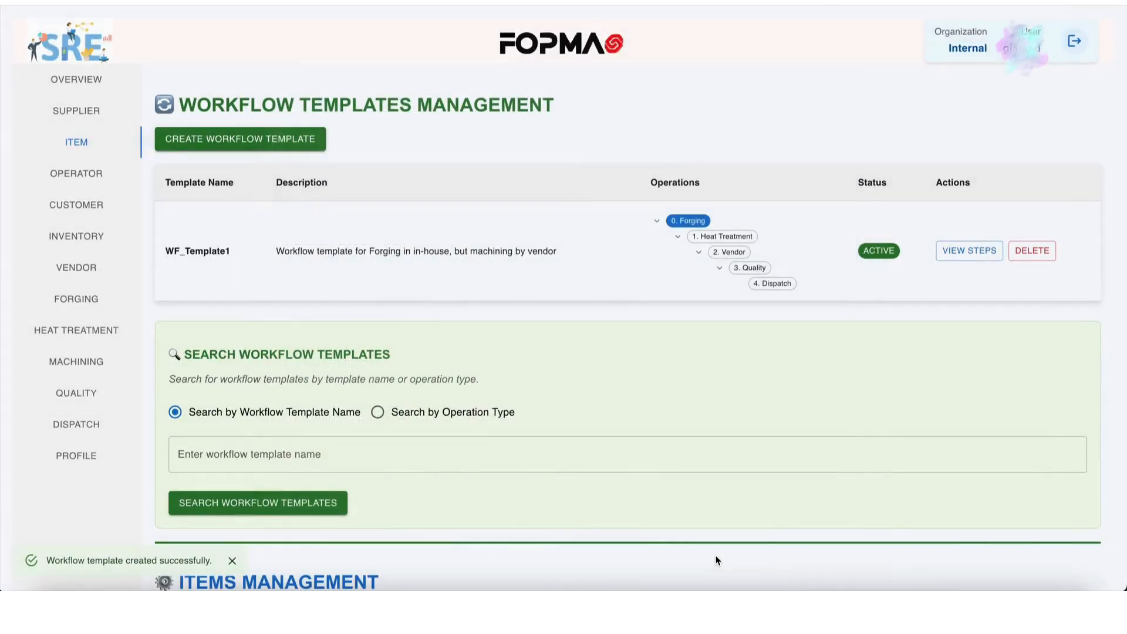
Review the steps of WF_Template1 and close the view.
{"action": "scroll", "coordinate": [716, 558], "scroll_direction": "down", "scroll_amount": 2}
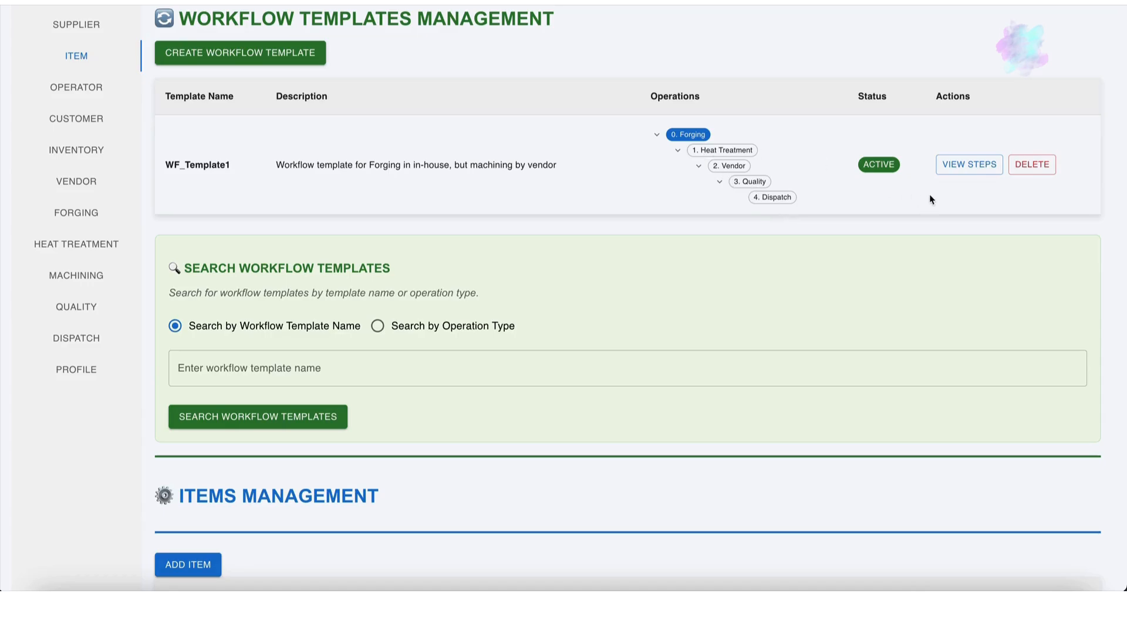
{"action": "left_click", "coordinate": [947, 164]}
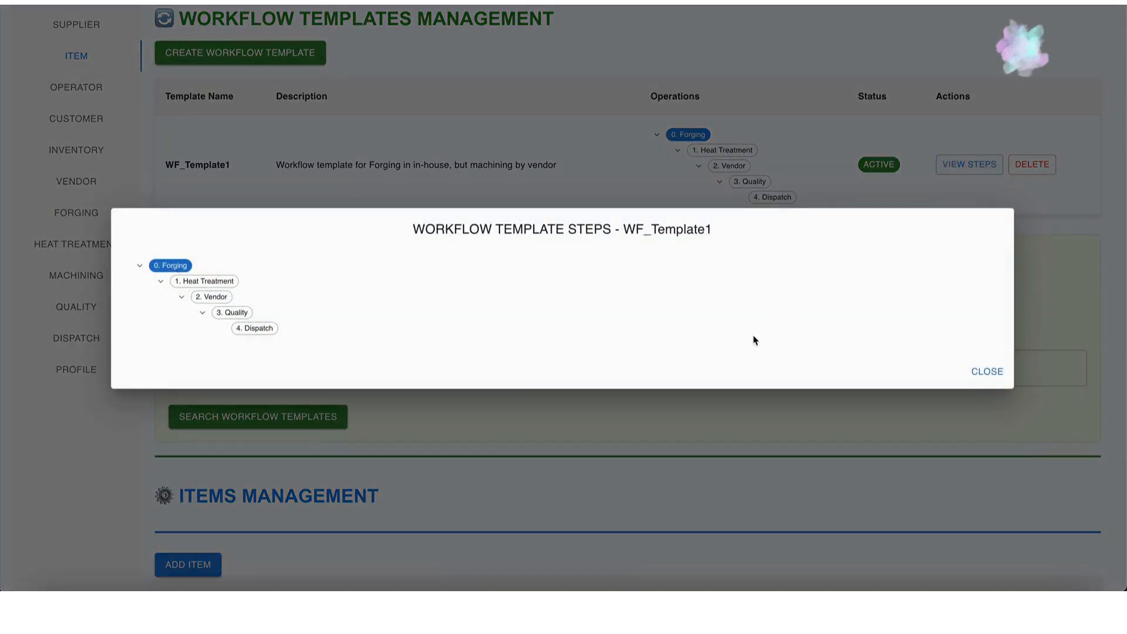
{"action": "left_click", "coordinate": [987, 371]}
Start a new item with ItemX as both its item name and item code.
{"action": "scroll", "coordinate": [903, 433], "scroll_direction": "down", "scroll_amount": 1}
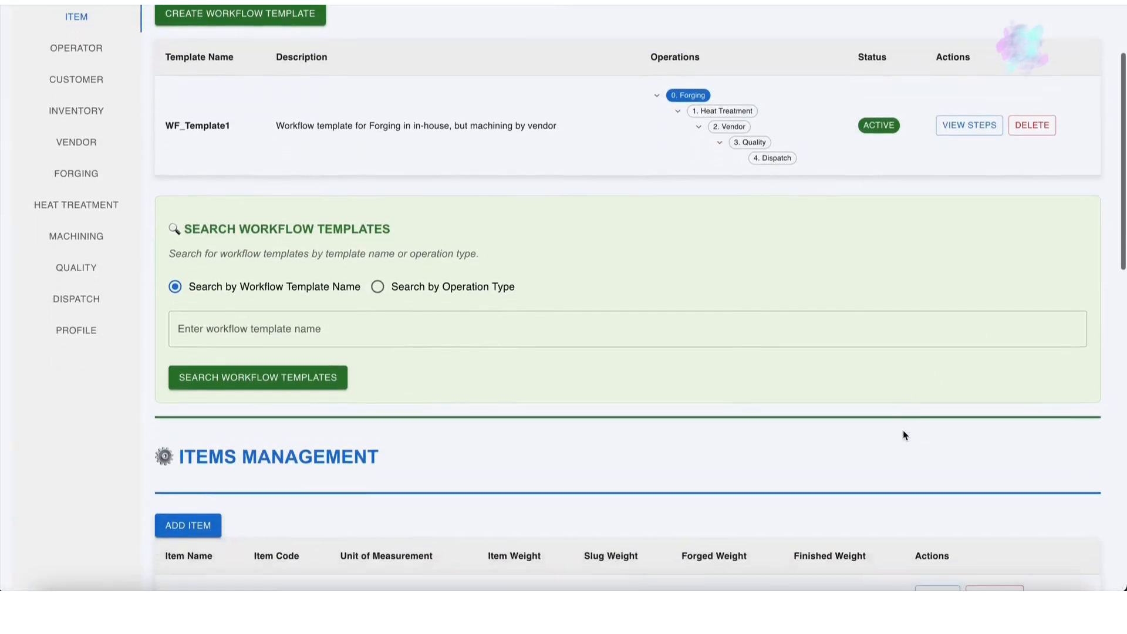
{"action": "scroll", "coordinate": [903, 434], "scroll_direction": "down", "scroll_amount": 4}
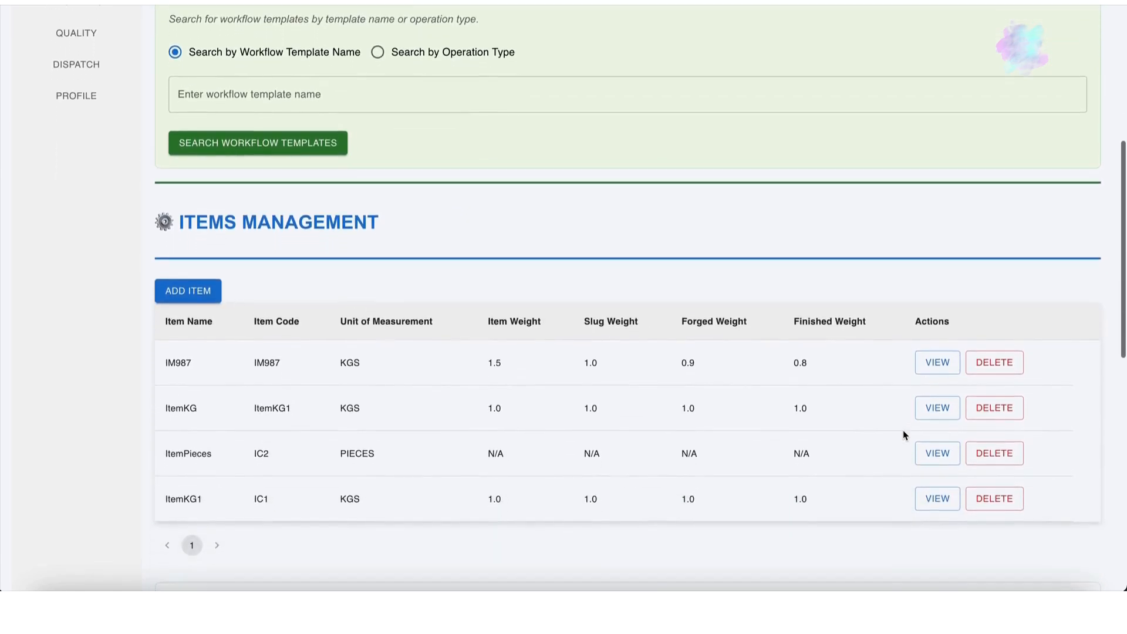
{"action": "scroll", "coordinate": [902, 429], "scroll_direction": "down", "scroll_amount": 1}
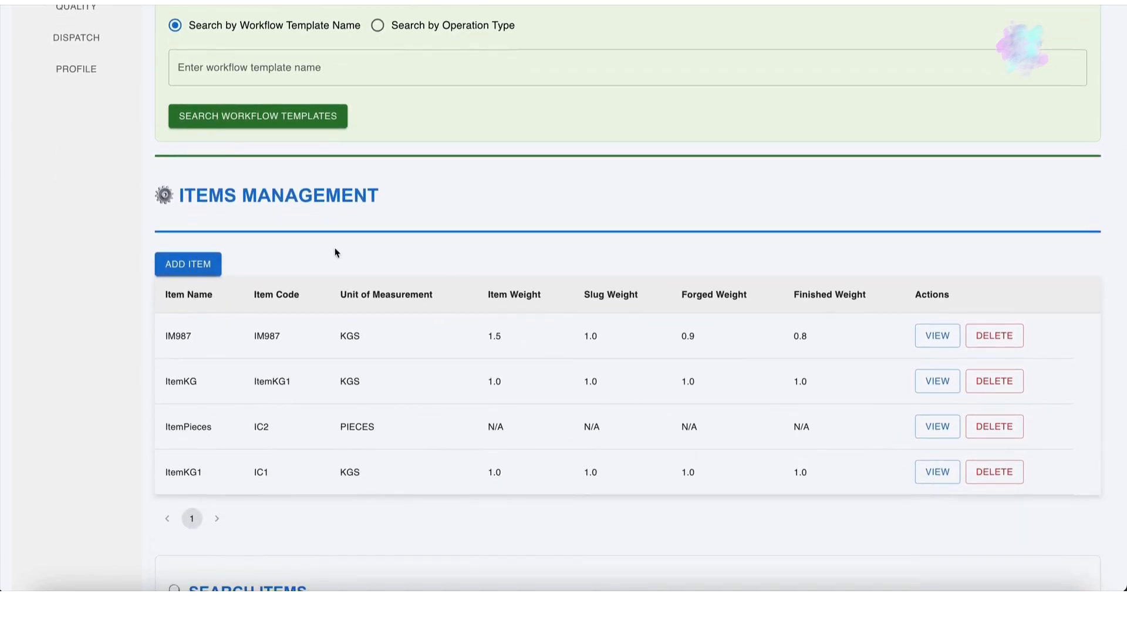
{"action": "left_click", "coordinate": [201, 275]}
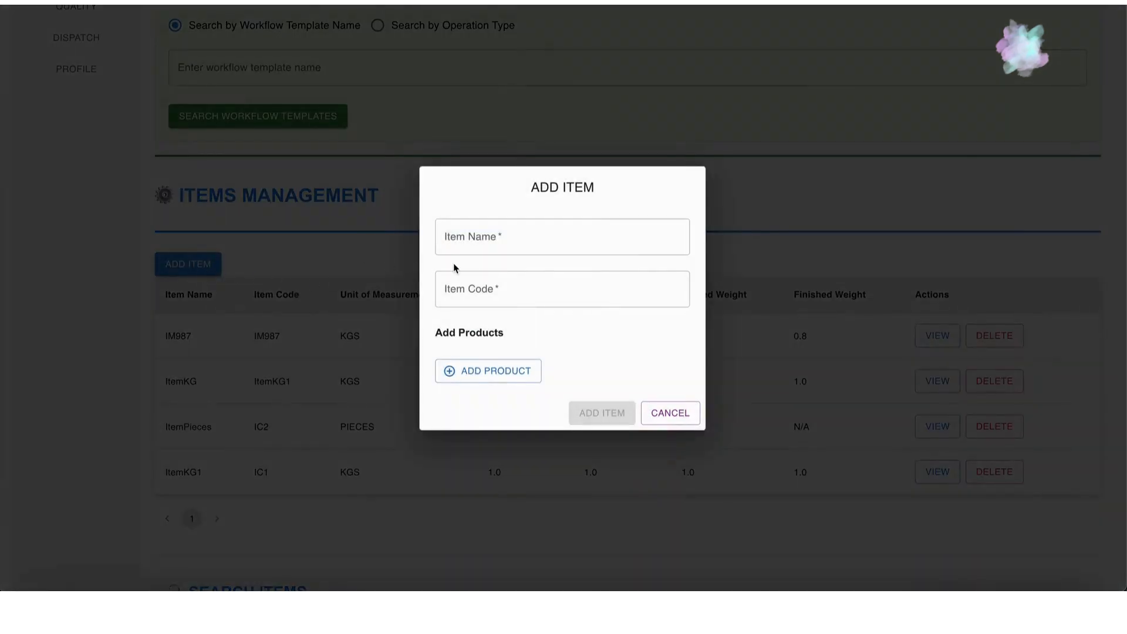
{"action": "left_click", "coordinate": [460, 248]}
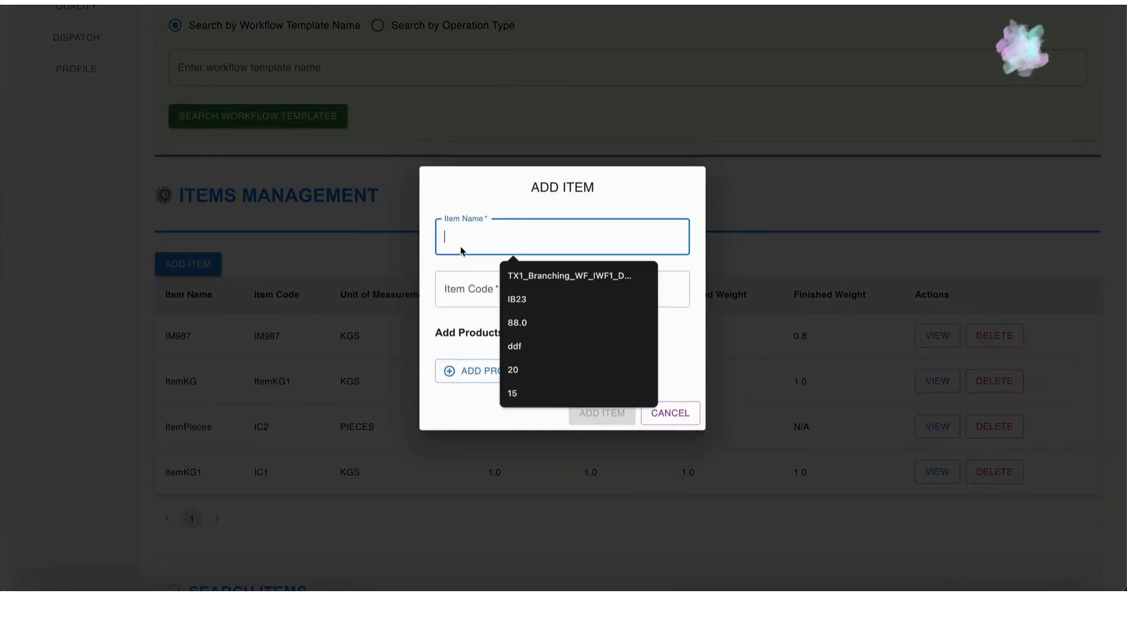
{"action": "type", "text": "Item"}
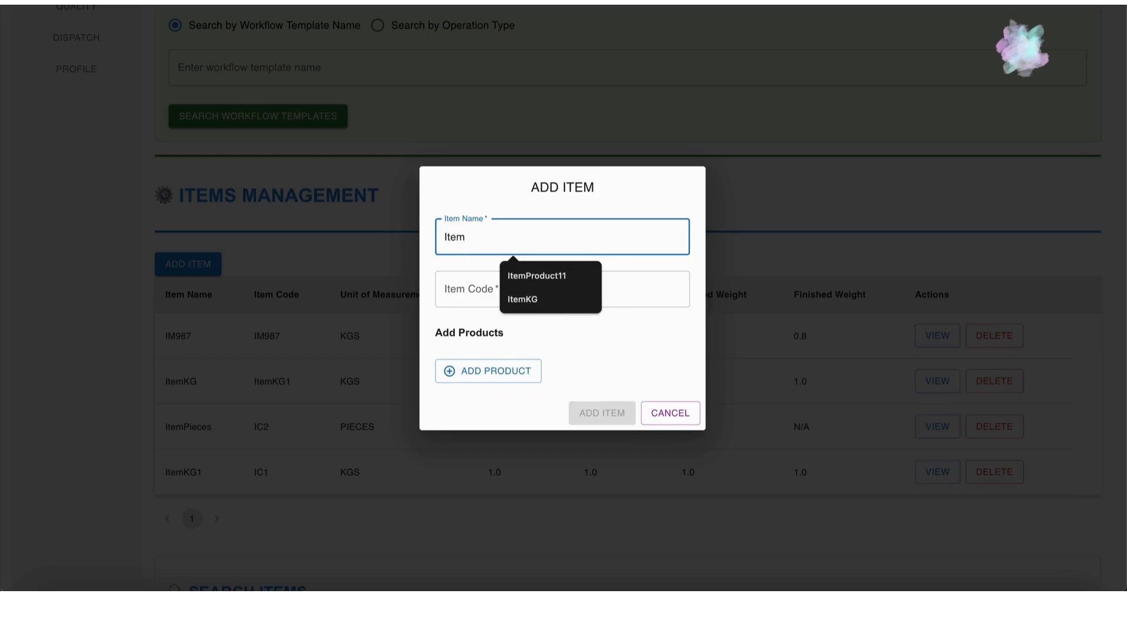
{"action": "type", "text": "X"}
{"action": "key", "text": "ctrl+a"}
{"action": "key", "text": "ctrl+c"}
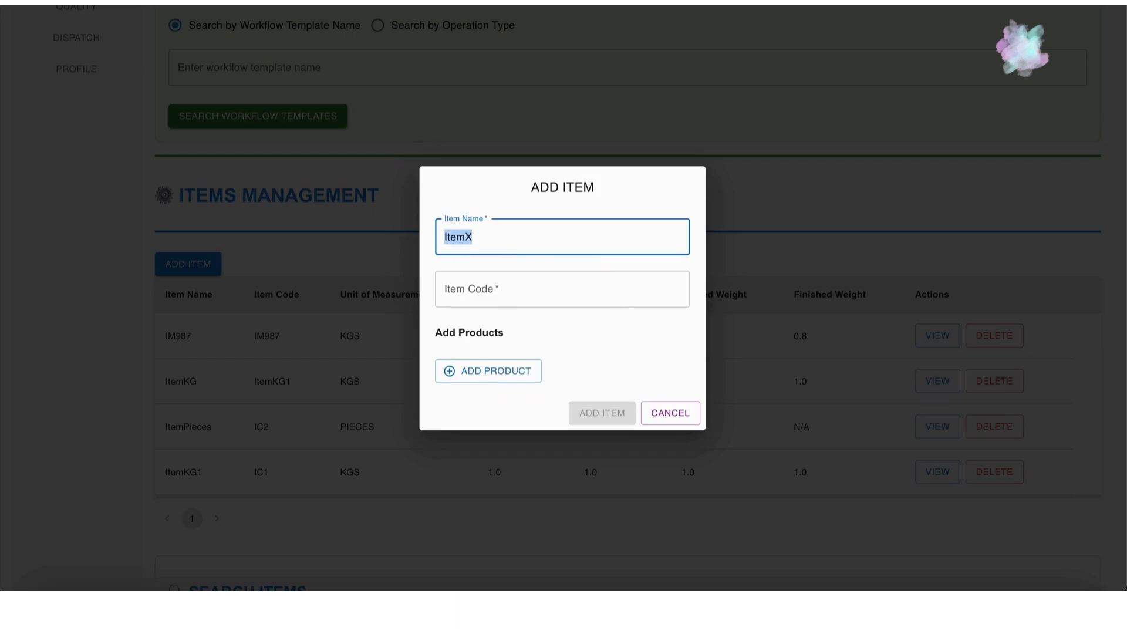
{"action": "left_click", "coordinate": [463, 277]}
{"action": "key", "text": "ctrl+v"}
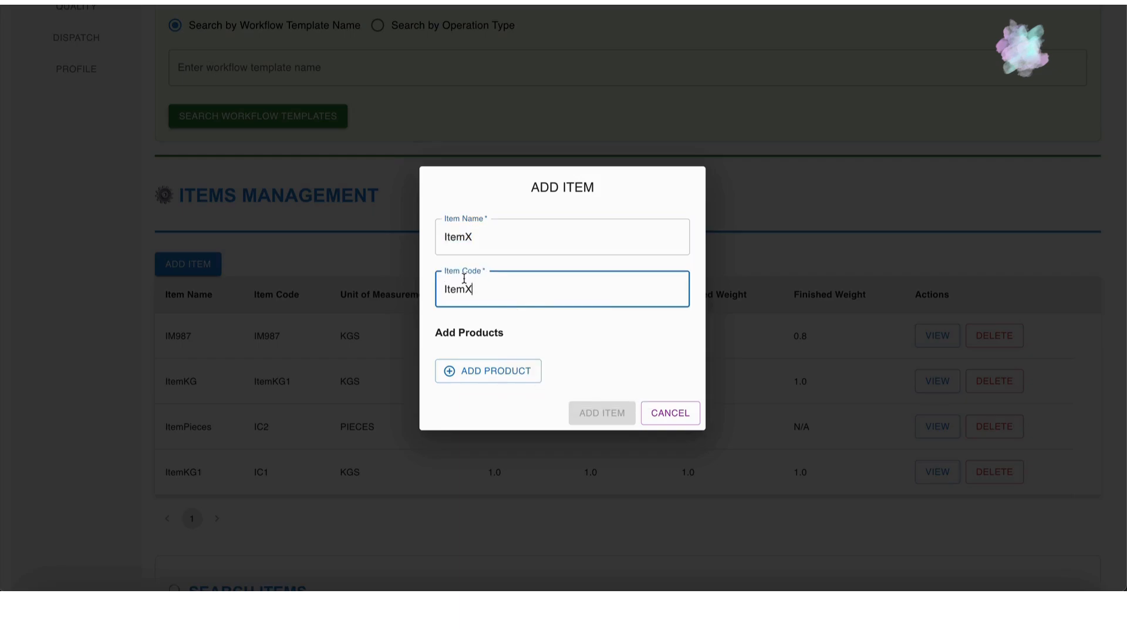
Add the product BAR40.00MMDIA.08.SAE52100.1003694KFIL (KGS) to the new item.
{"action": "left_click", "coordinate": [467, 369]}
{"action": "left_click", "coordinate": [480, 367]}
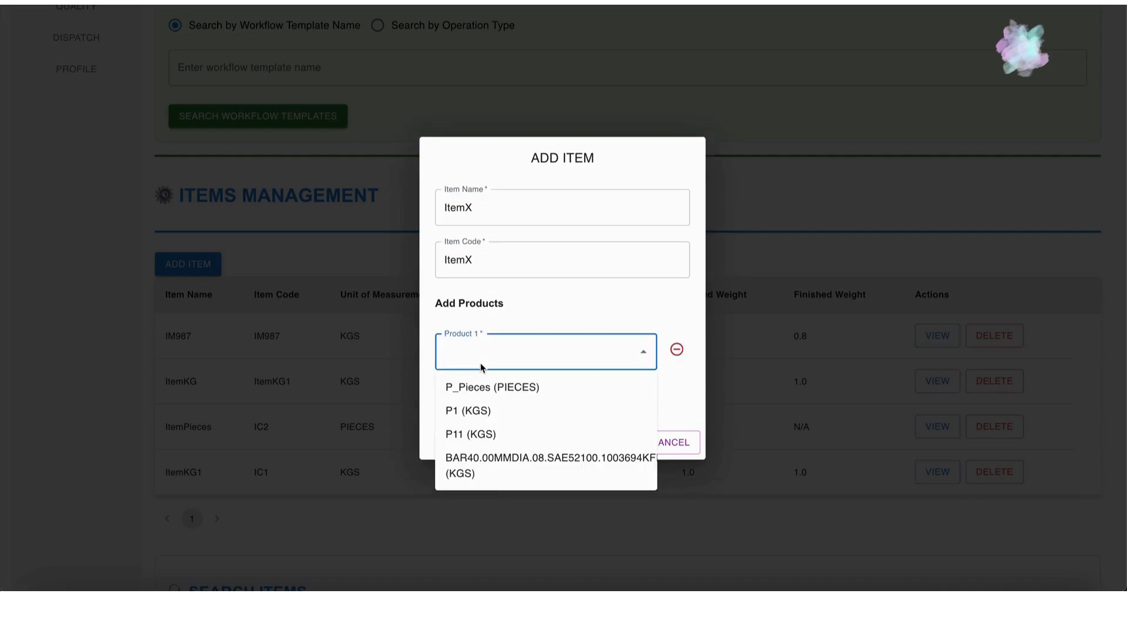
{"action": "left_click", "coordinate": [491, 465]}
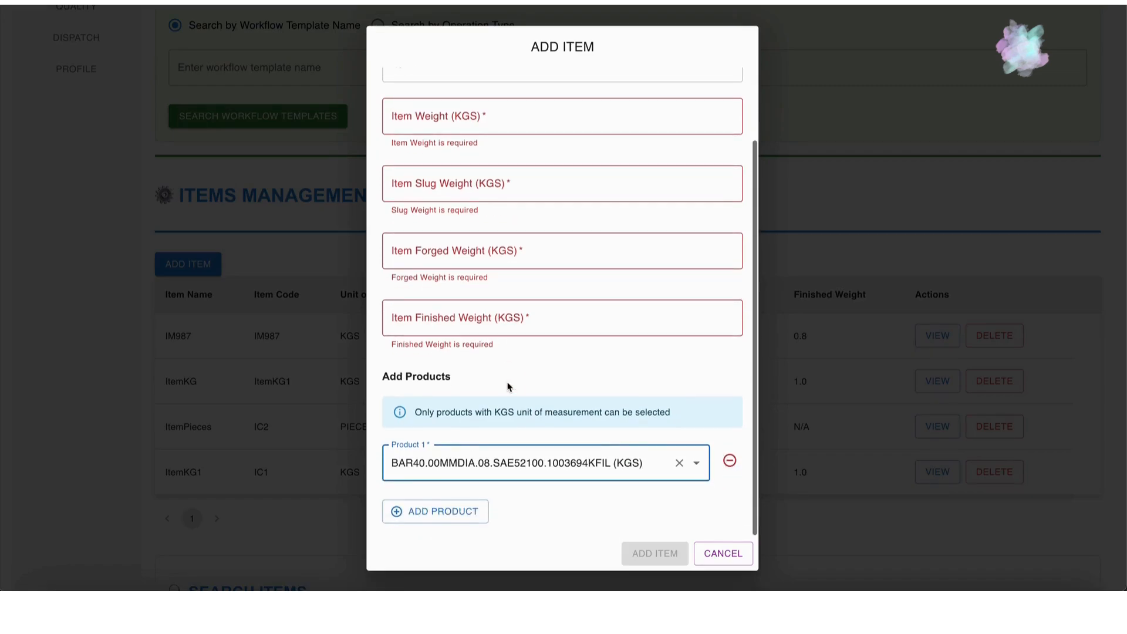
Set the item weight to 2, slug weight to 1.5, forged weight to 1 and finished weight to .75 KGS, and add the item.
{"action": "left_click", "coordinate": [454, 129]}
{"action": "type", "text": "2"}
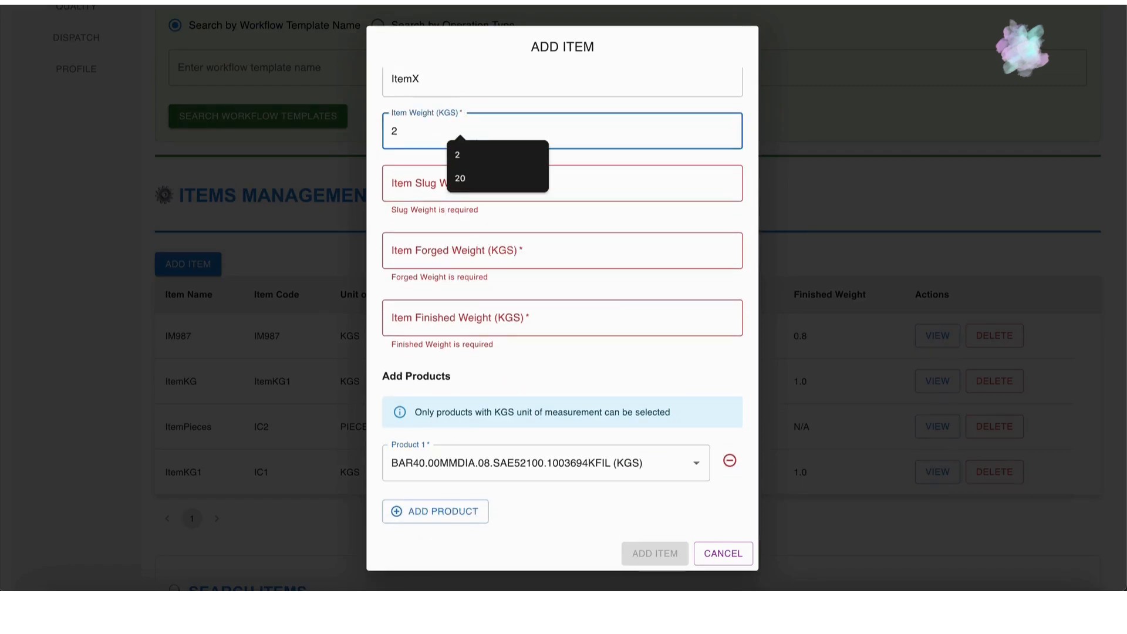
{"action": "key", "text": "Tab"}
{"action": "type", "text": "1.5"}
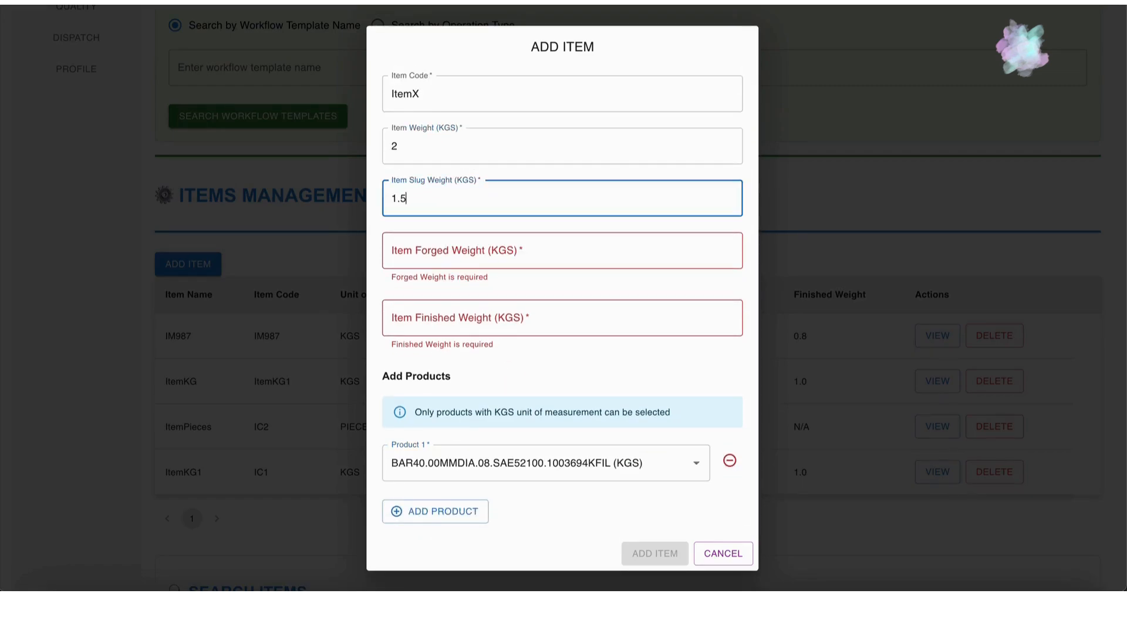
{"action": "key", "text": "Tab"}
{"action": "type", "text": "1"}
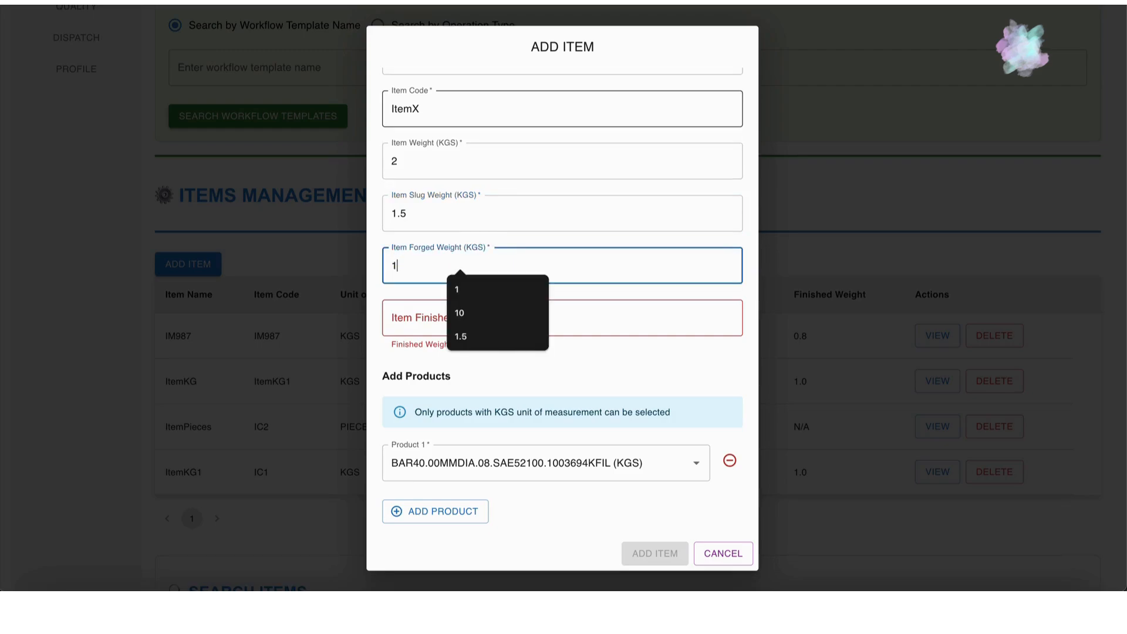
{"action": "key", "text": "Tab"}
{"action": "type", "text": "."}
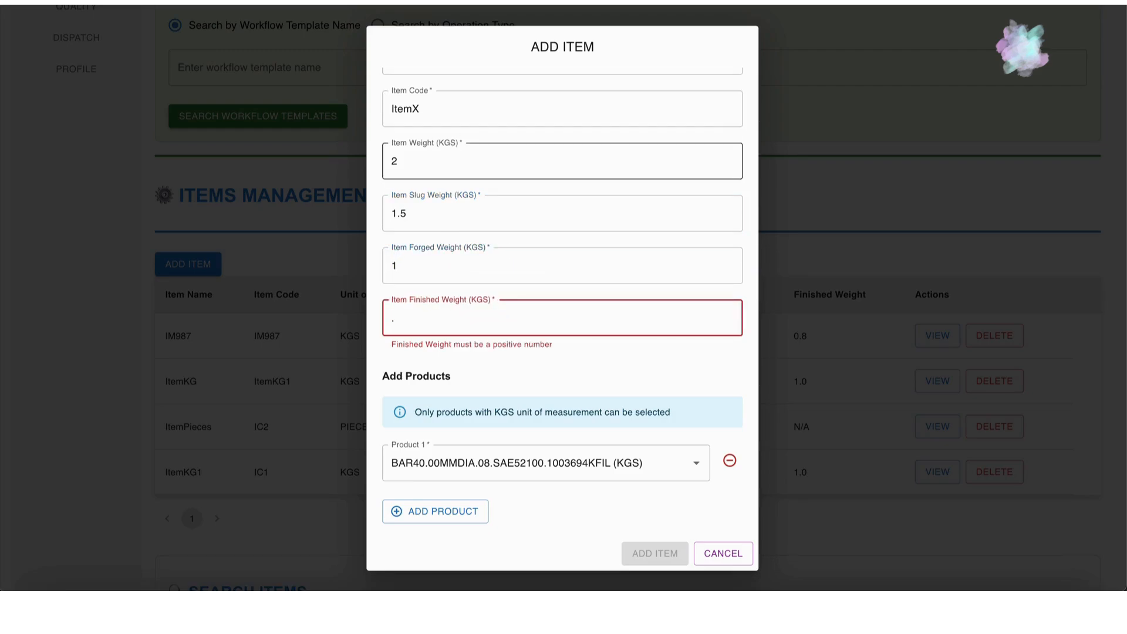
{"action": "type", "text": "75"}
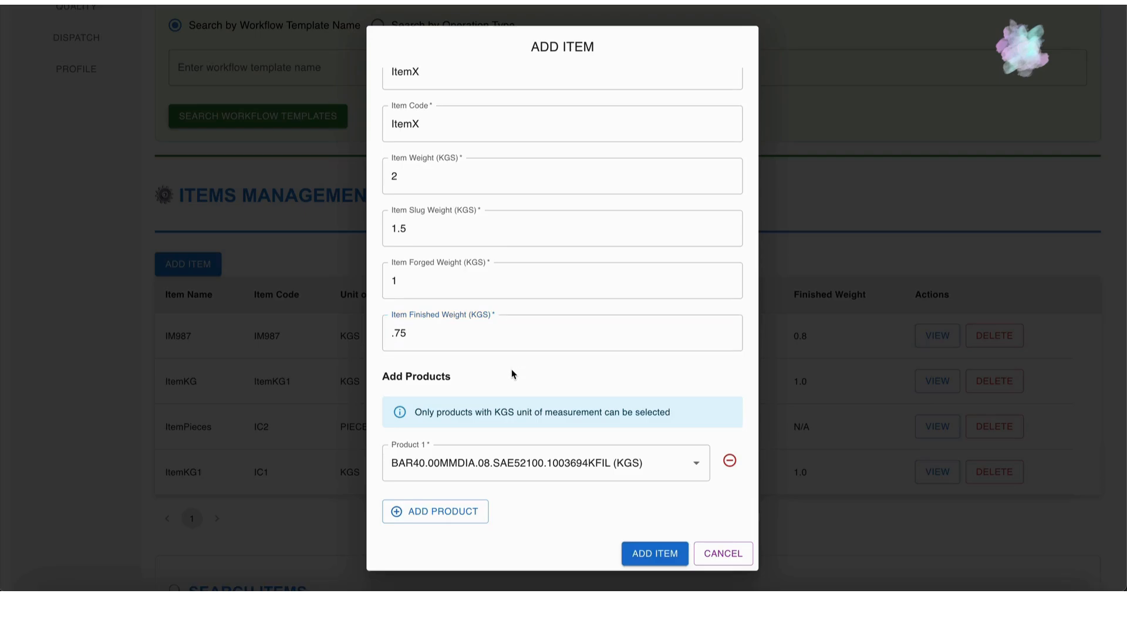
{"action": "left_click", "coordinate": [657, 559]}
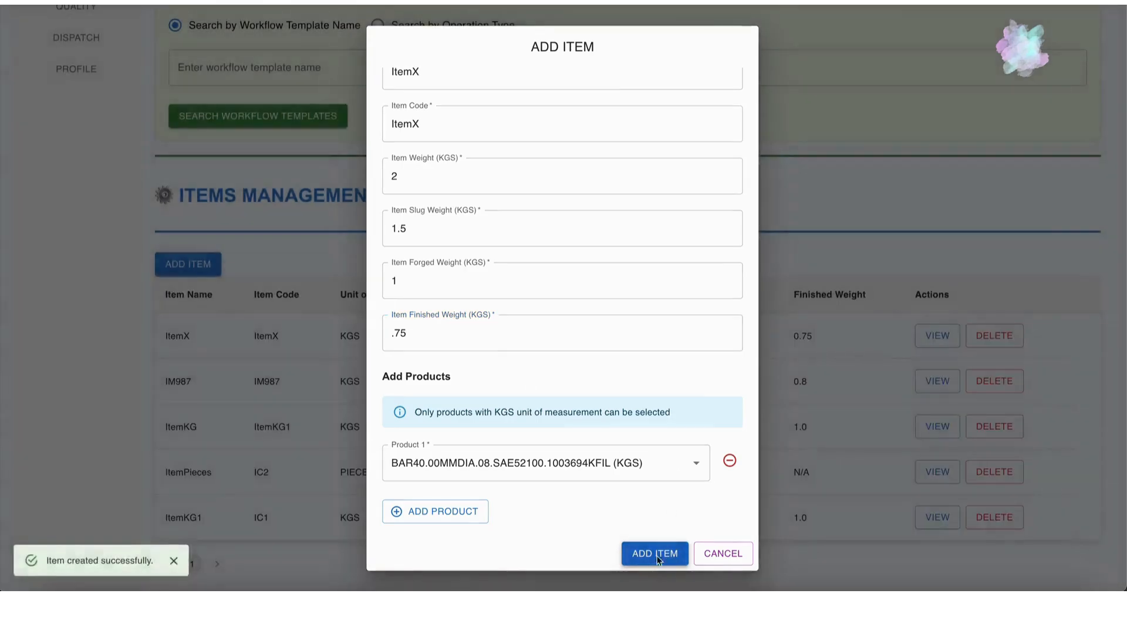
Start a new item workflow and assign the template WF_Template1 to ItemX.
{"action": "scroll", "coordinate": [658, 558], "scroll_direction": "down", "scroll_amount": 3}
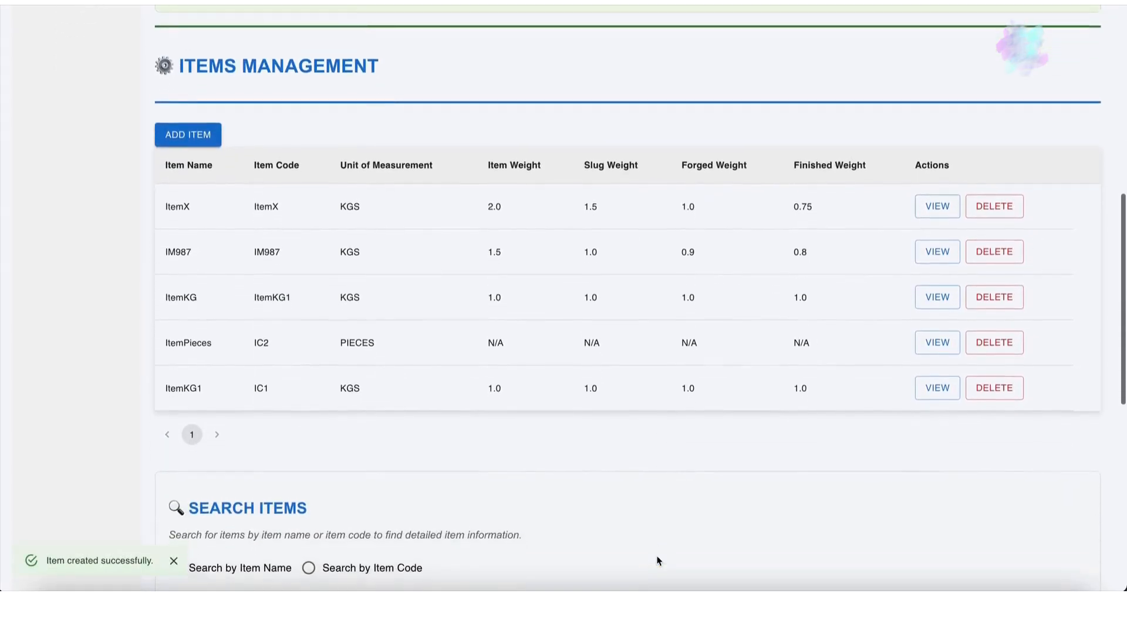
{"action": "scroll", "coordinate": [657, 560], "scroll_direction": "down", "scroll_amount": 3}
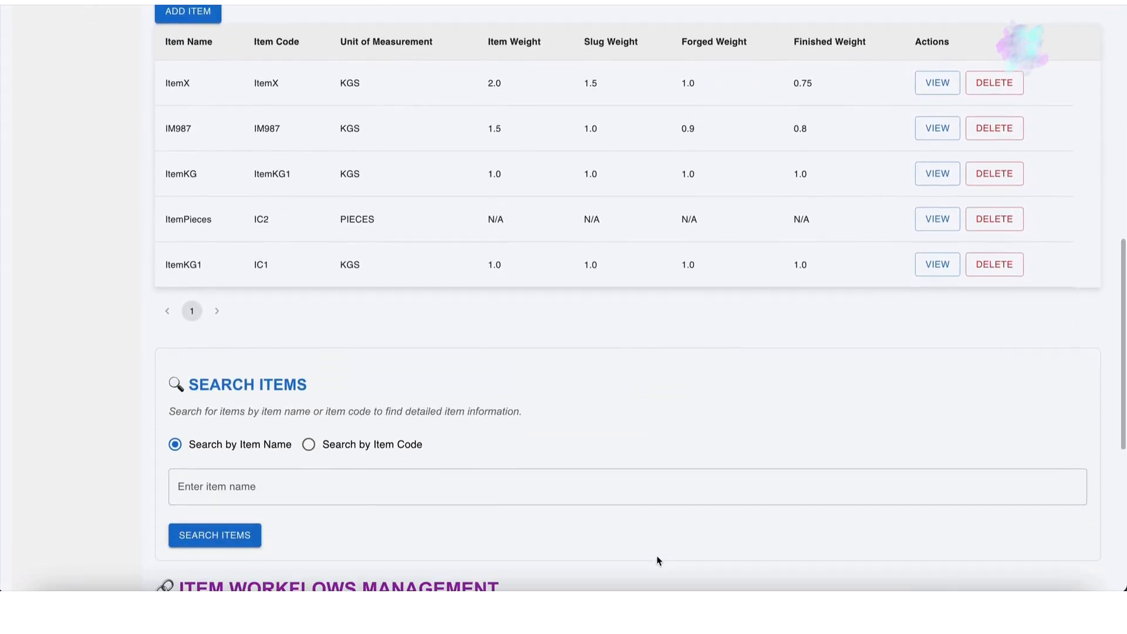
{"action": "scroll", "coordinate": [657, 560], "scroll_direction": "down", "scroll_amount": 4}
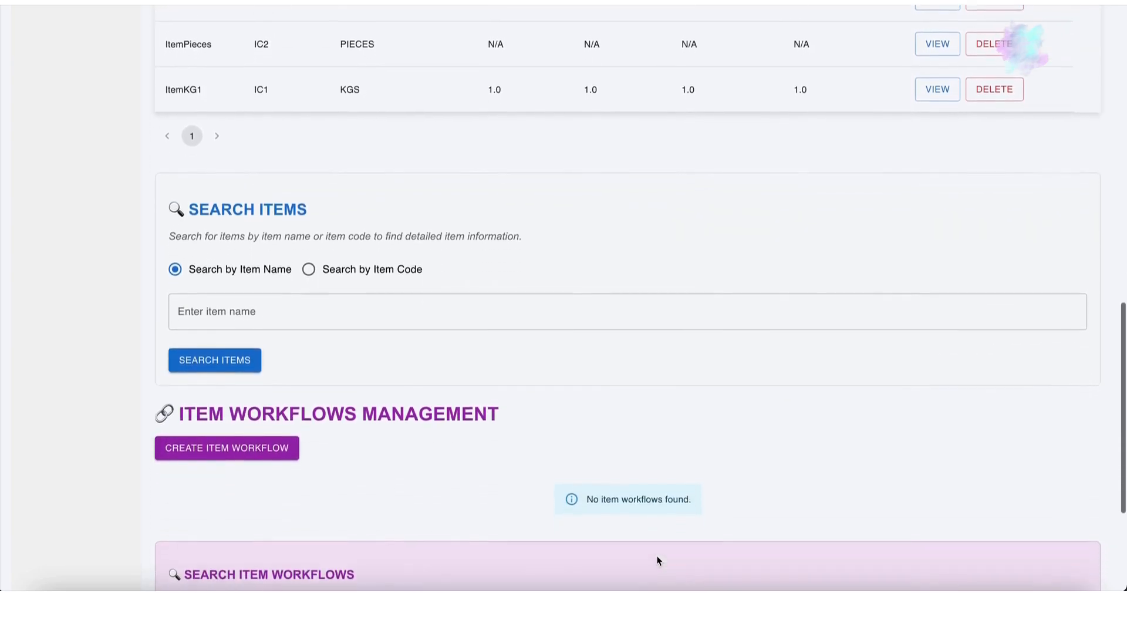
{"action": "scroll", "coordinate": [657, 560], "scroll_direction": "down", "scroll_amount": 1}
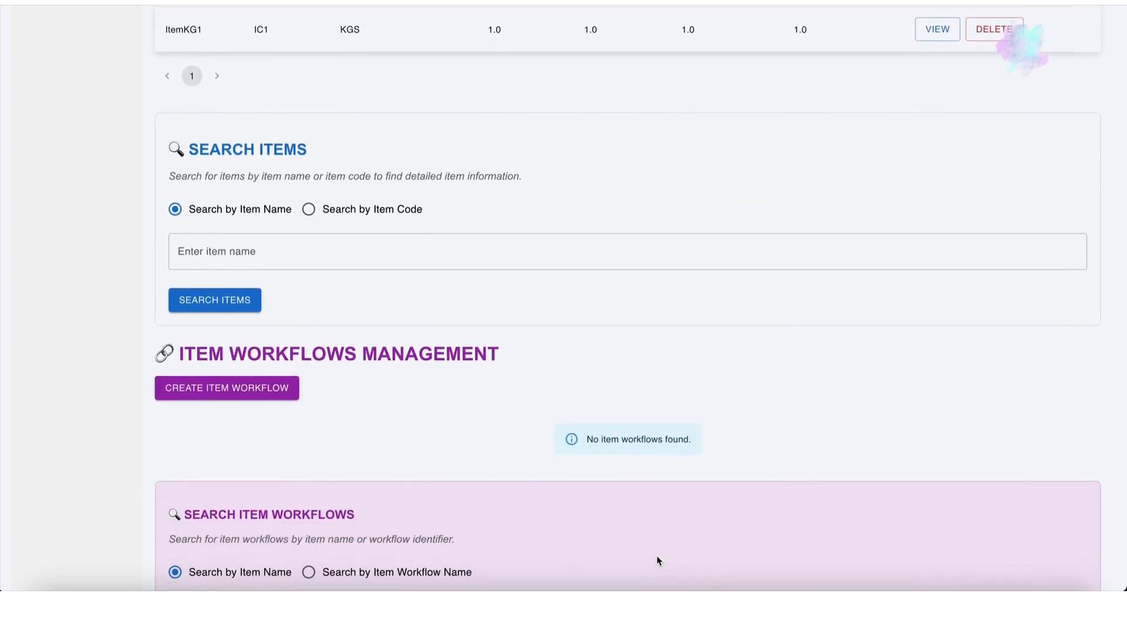
{"action": "scroll", "coordinate": [657, 561], "scroll_direction": "down", "scroll_amount": 1}
{"action": "scroll", "coordinate": [657, 560], "scroll_direction": "down", "scroll_amount": 2}
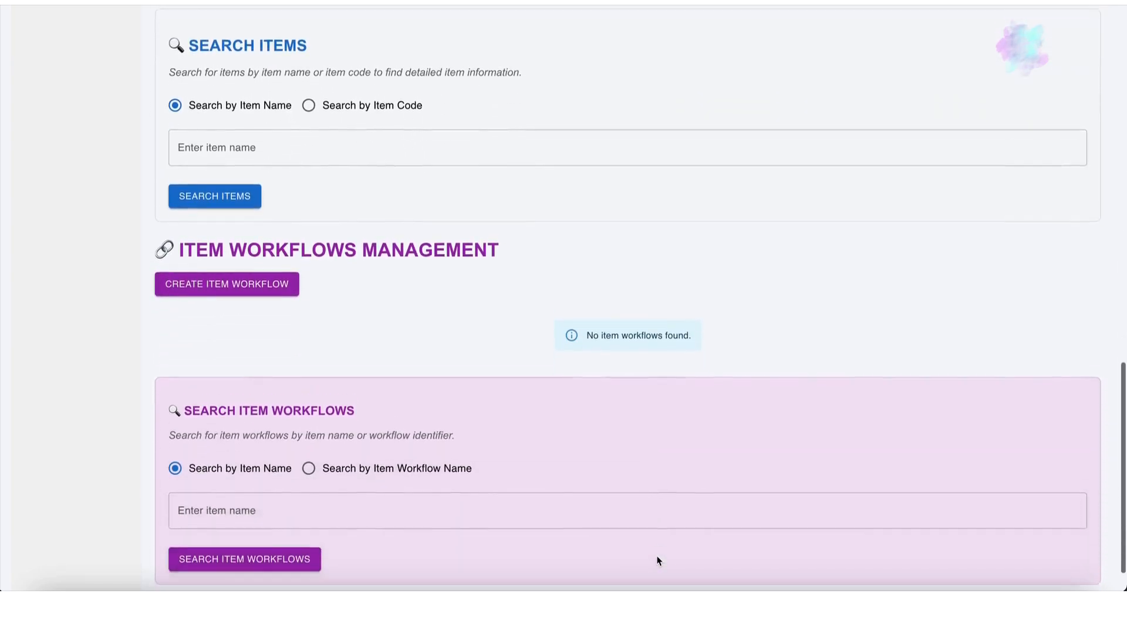
{"action": "scroll", "coordinate": [657, 561], "scroll_direction": "down", "scroll_amount": 1}
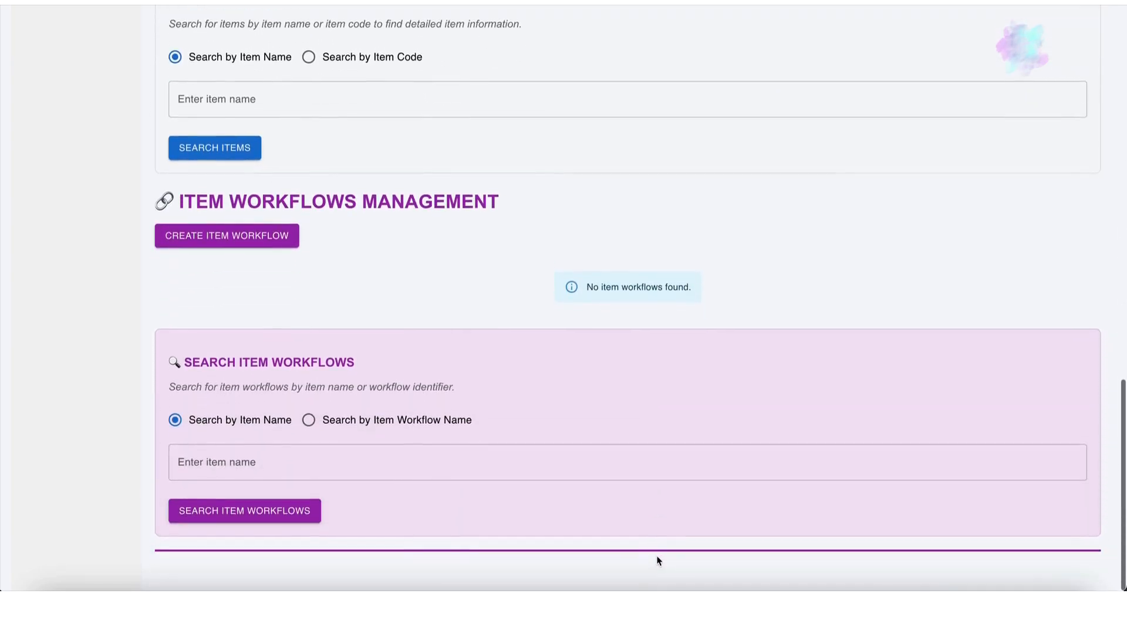
{"action": "left_click", "coordinate": [283, 239]}
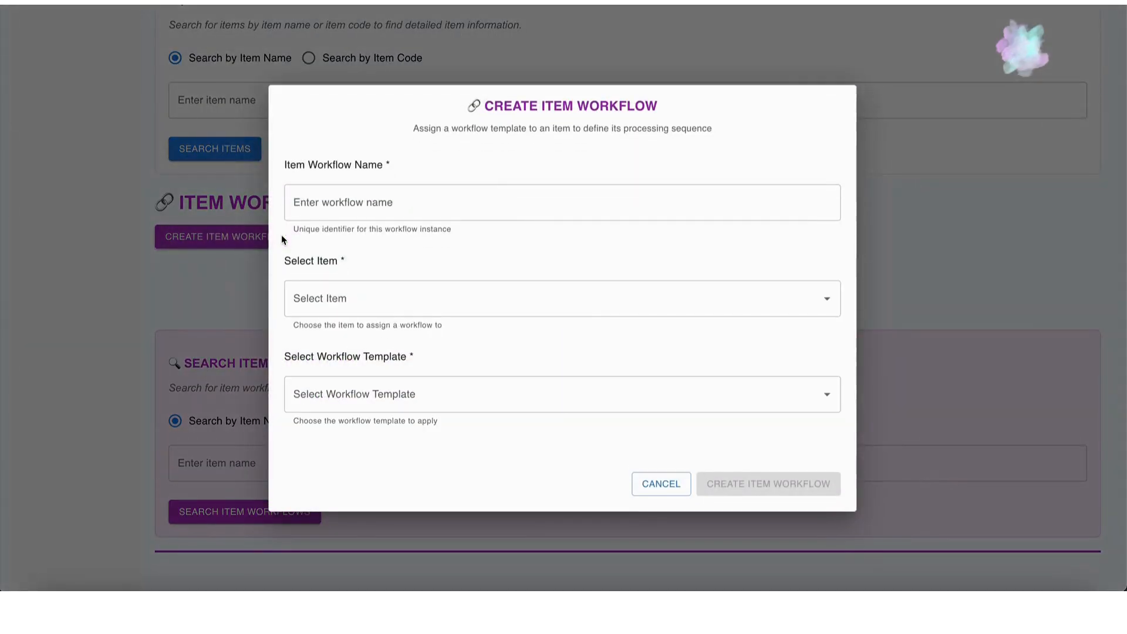
{"action": "left_click", "coordinate": [379, 297]}
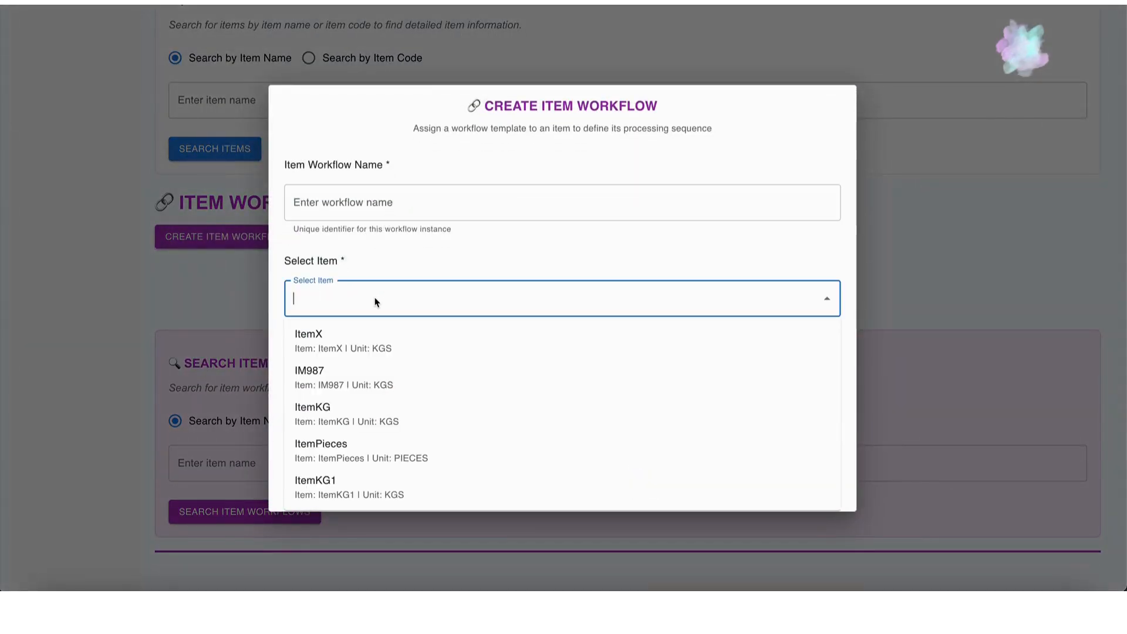
{"action": "left_click", "coordinate": [370, 347]}
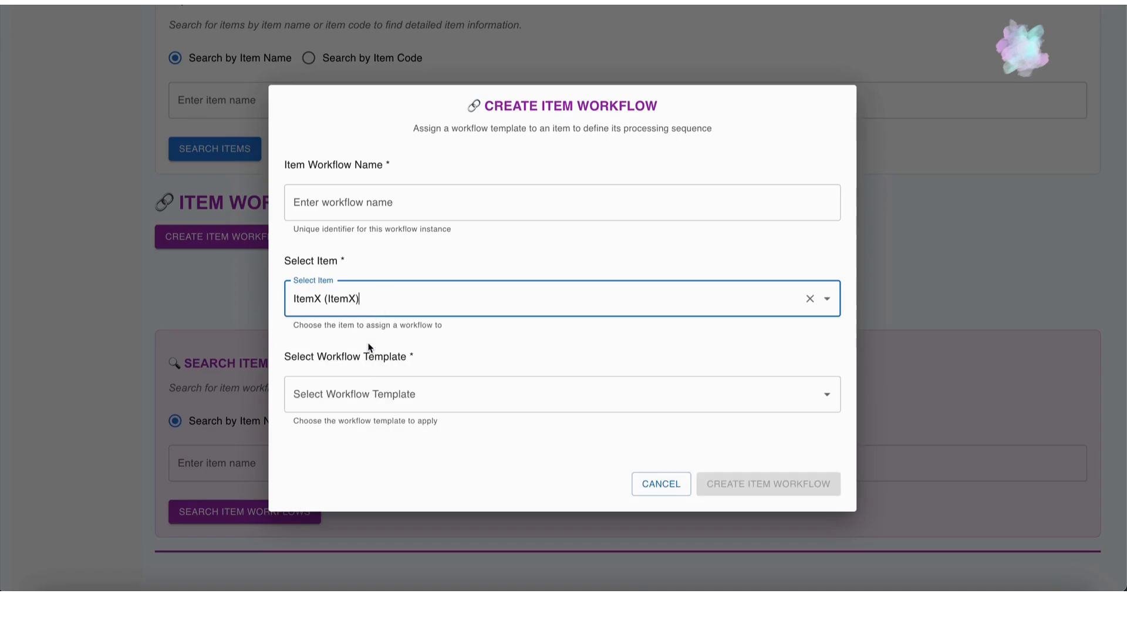
{"action": "left_click", "coordinate": [374, 393]}
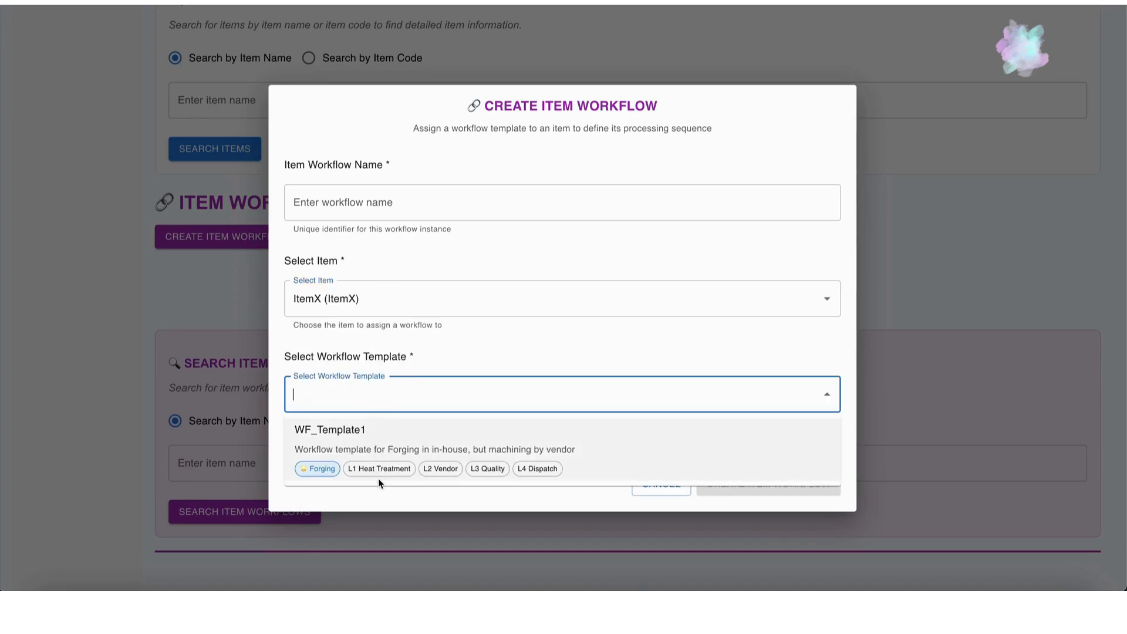
{"action": "left_click", "coordinate": [446, 448]}
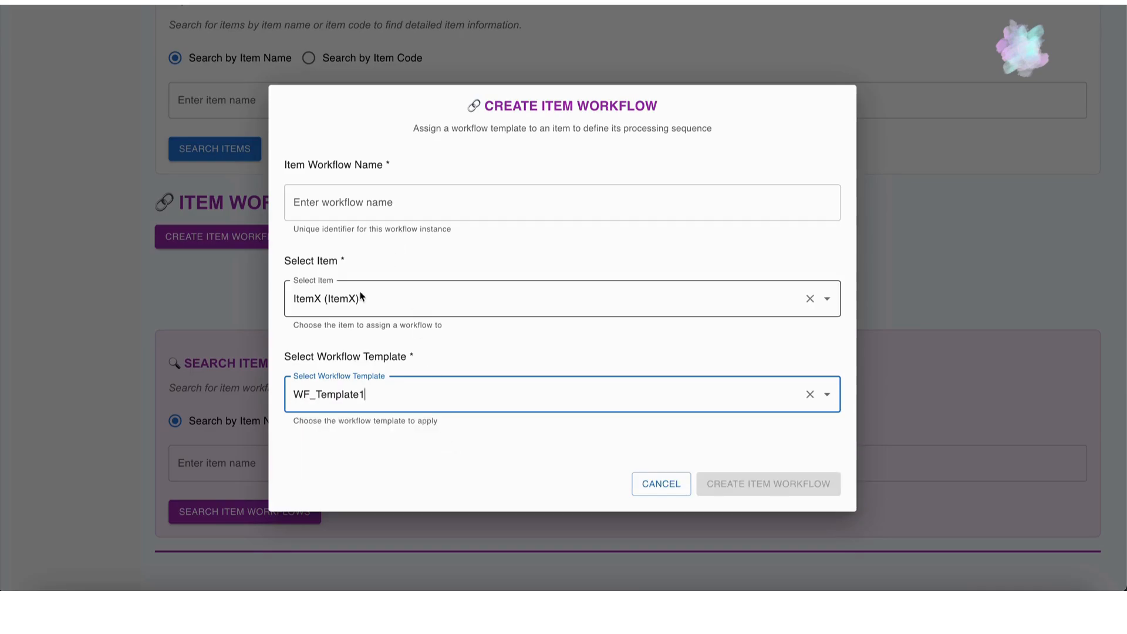
Name the item workflow ItemX_IWF1 and create it.
{"action": "double_click", "coordinate": [290, 300]}
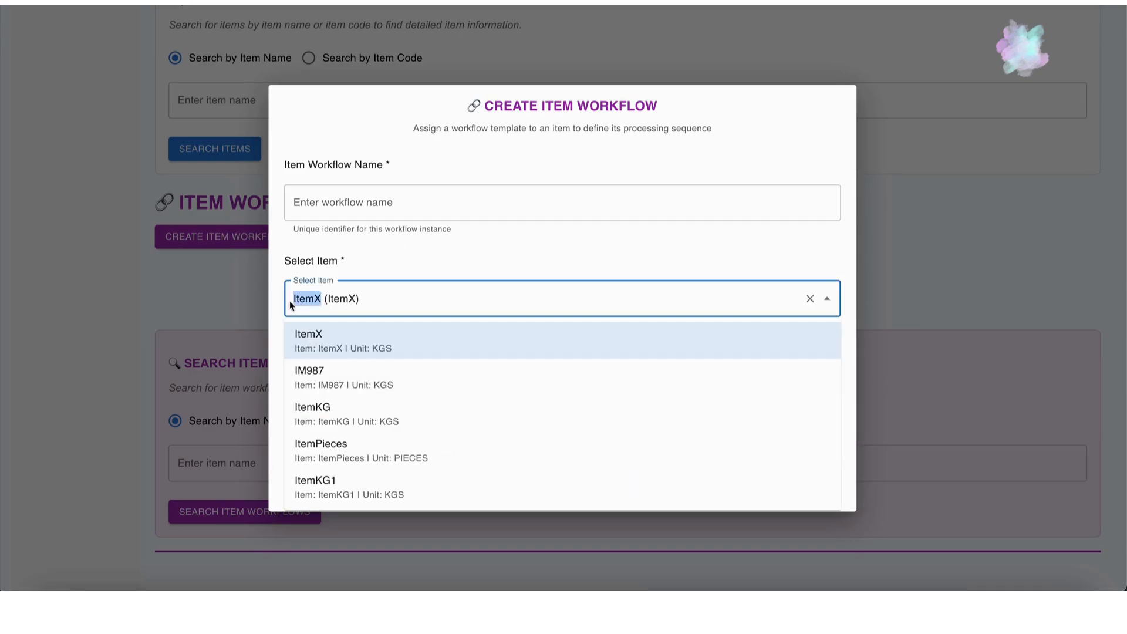
{"action": "left_click", "coordinate": [322, 210]}
{"action": "type", "text": "ItemX_"}
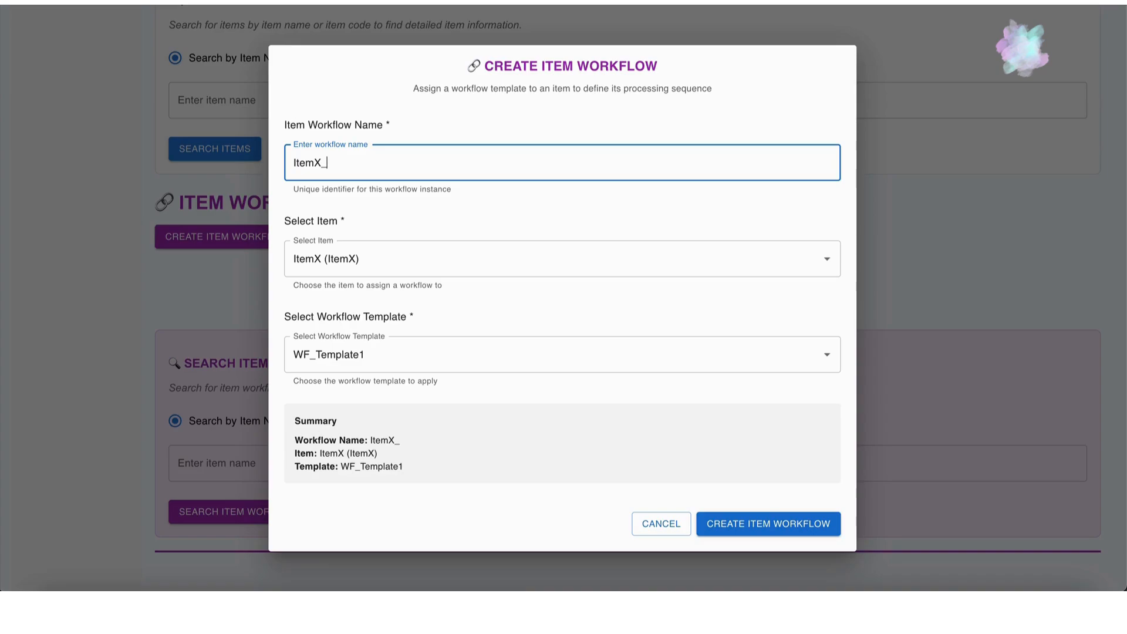
{"action": "type", "text": "IWF1"}
{"action": "left_click", "coordinate": [379, 209]}
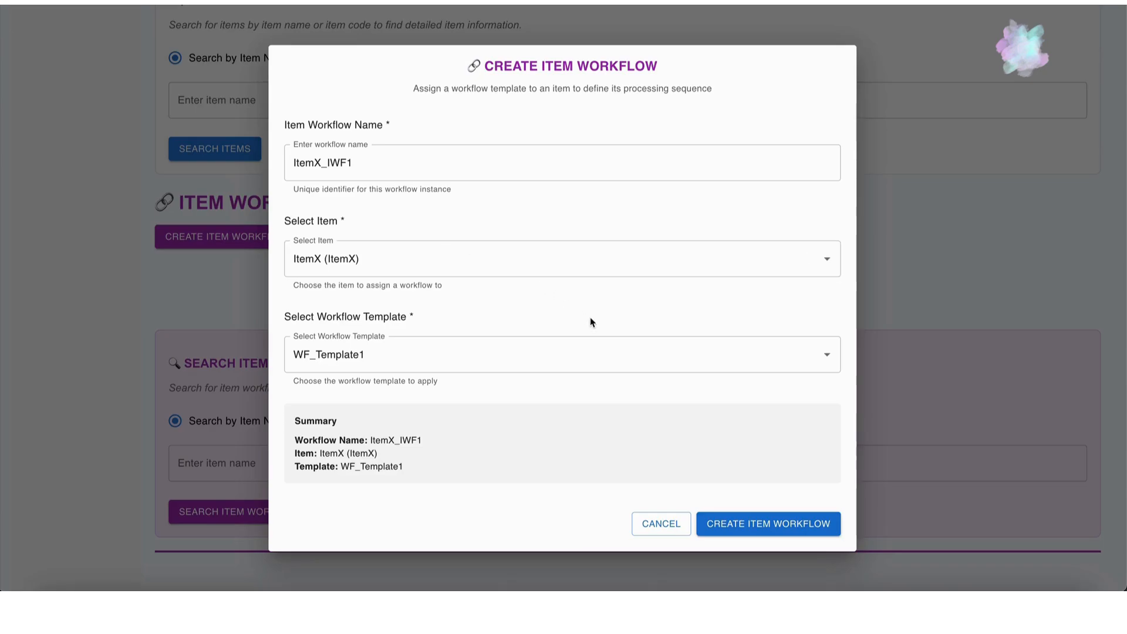
{"action": "left_click", "coordinate": [742, 527]}
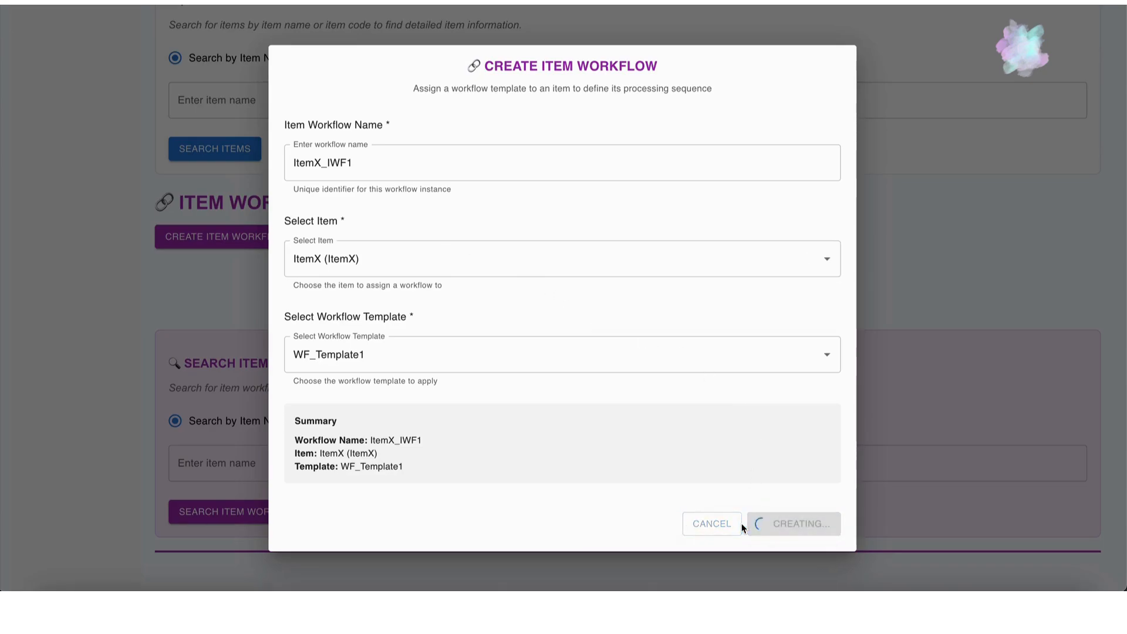
View the steps hierarchy of the item workflow ItemX_IWF1.
{"action": "scroll", "coordinate": [738, 496], "scroll_direction": "up", "scroll_amount": 3}
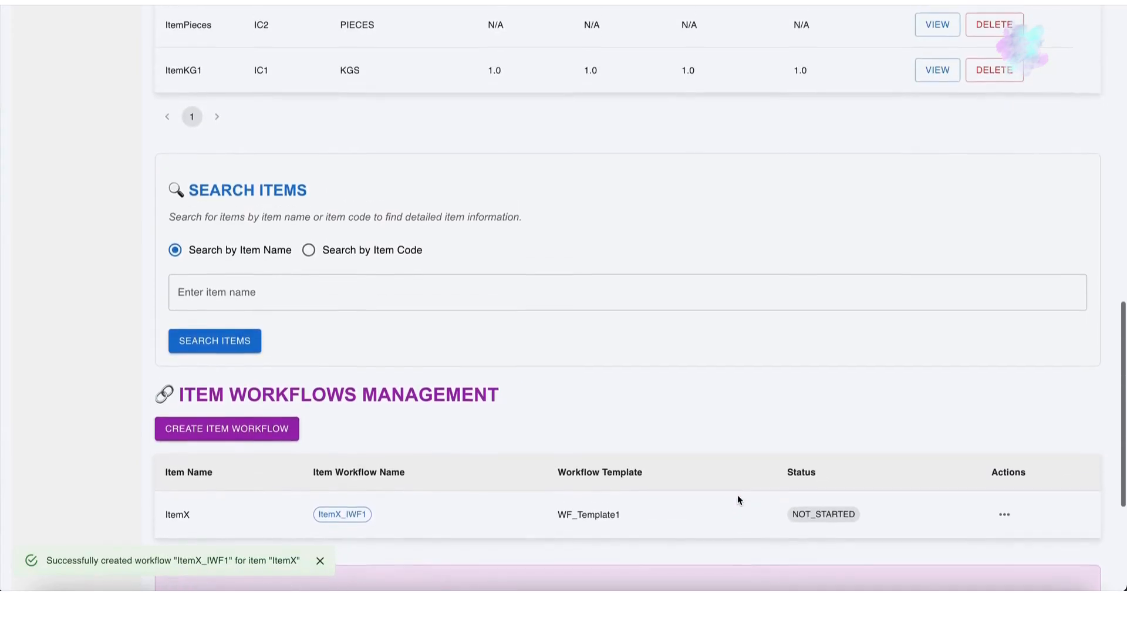
{"action": "scroll", "coordinate": [739, 499], "scroll_direction": "up", "scroll_amount": 1}
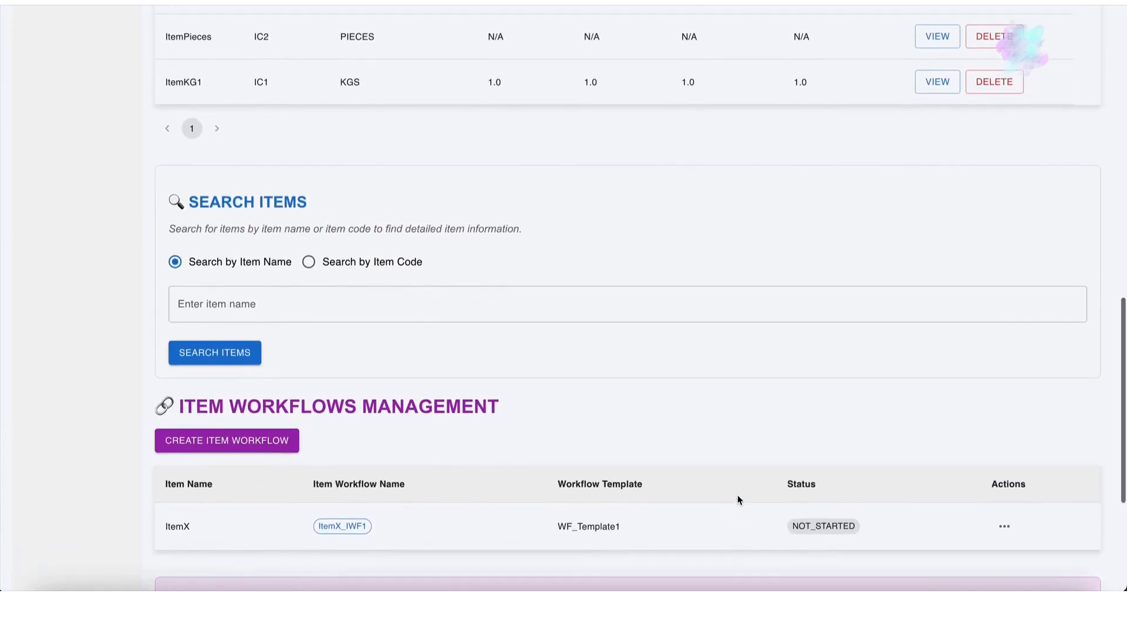
{"action": "left_click", "coordinate": [1005, 527]}
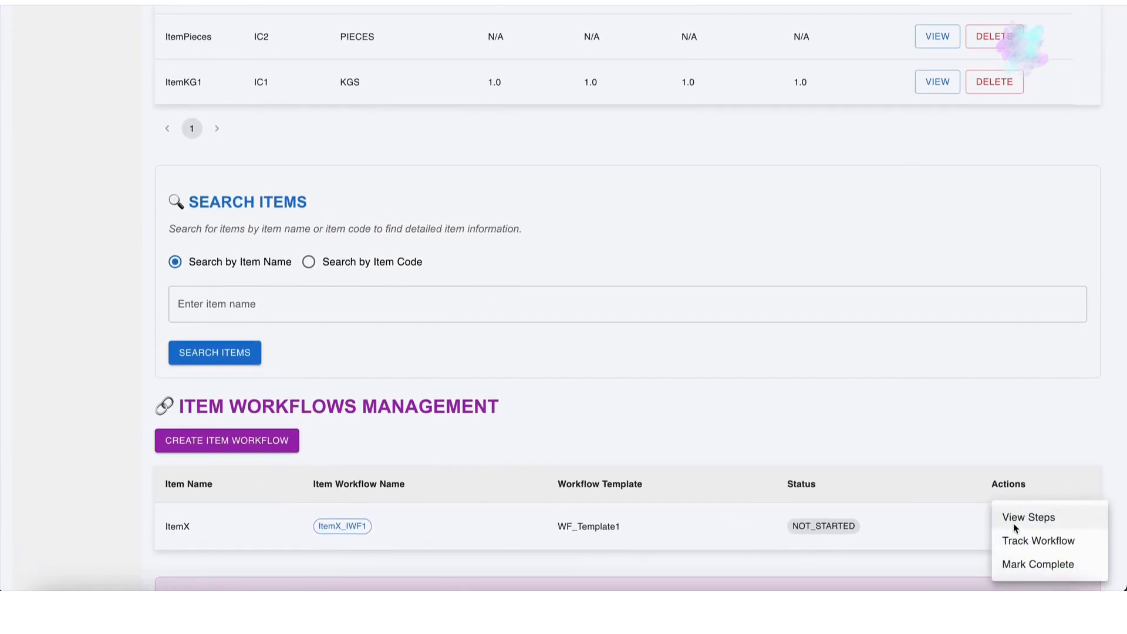
{"action": "left_click", "coordinate": [1014, 526]}
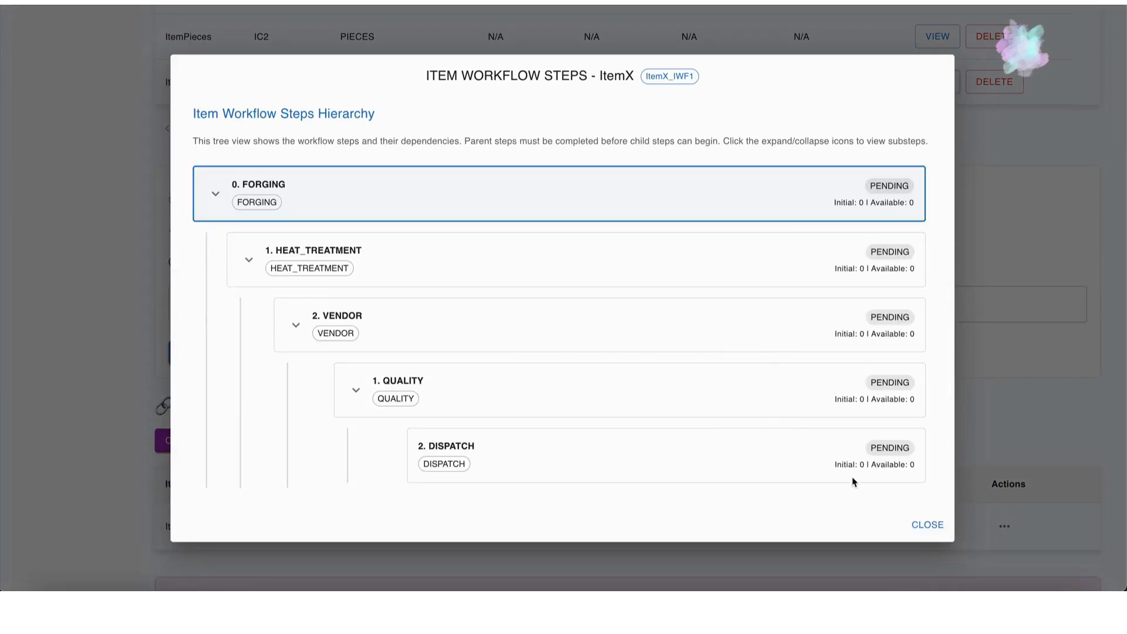
Close the steps hierarchy and review the tracking details of item workflow ItemX_IWF1, from its general details to the workflow summary.
{"action": "left_click", "coordinate": [926, 525]}
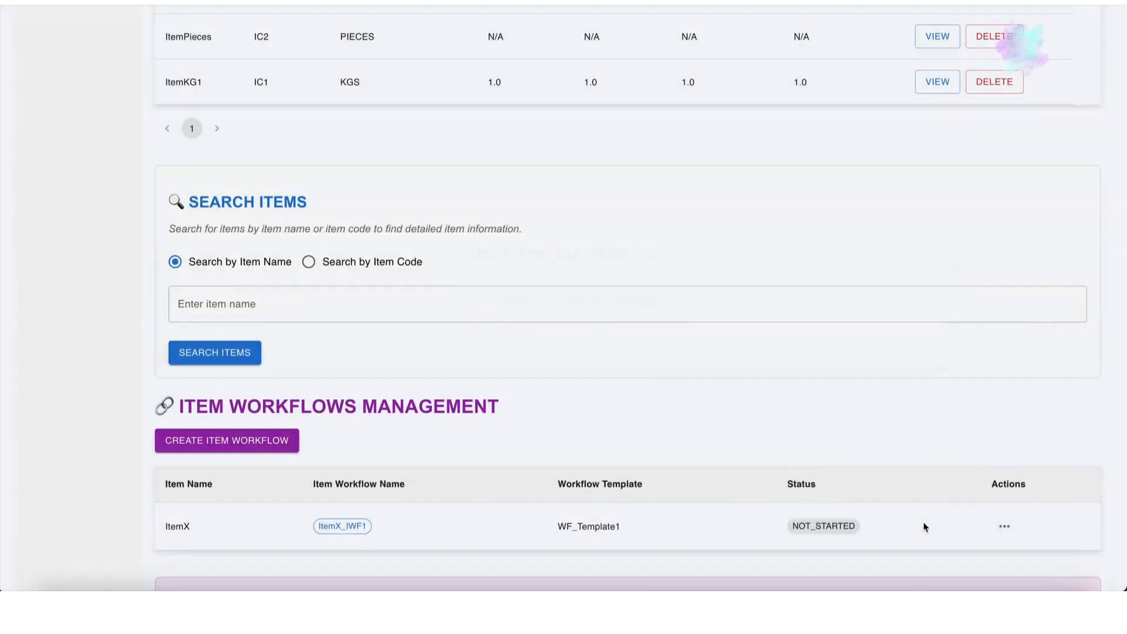
{"action": "left_click", "coordinate": [1002, 526]}
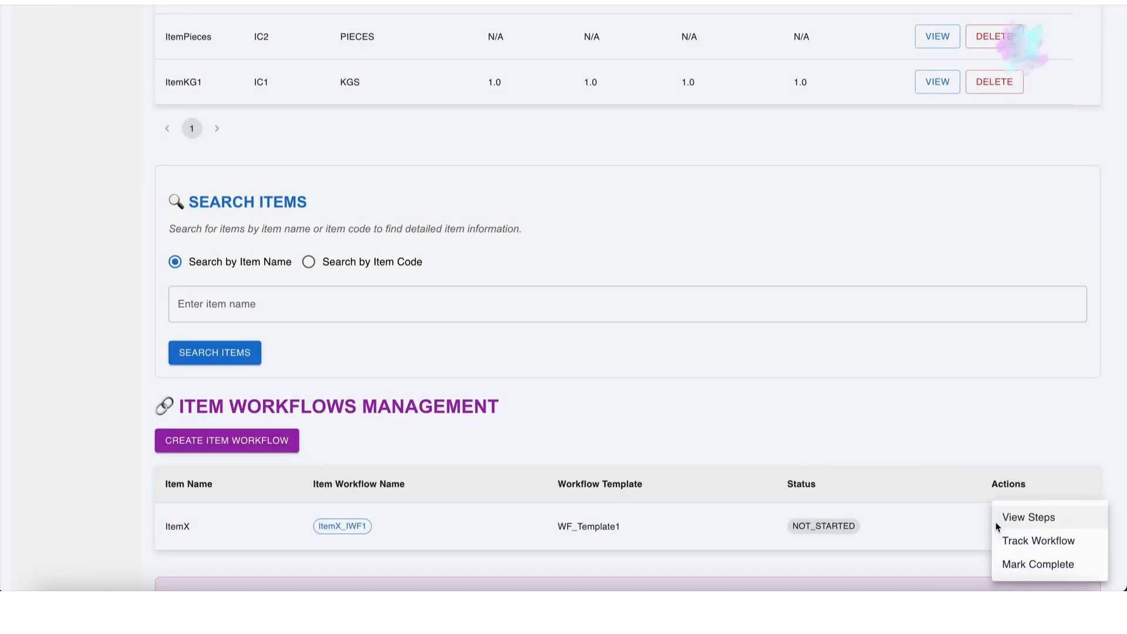
{"action": "left_click", "coordinate": [1026, 539]}
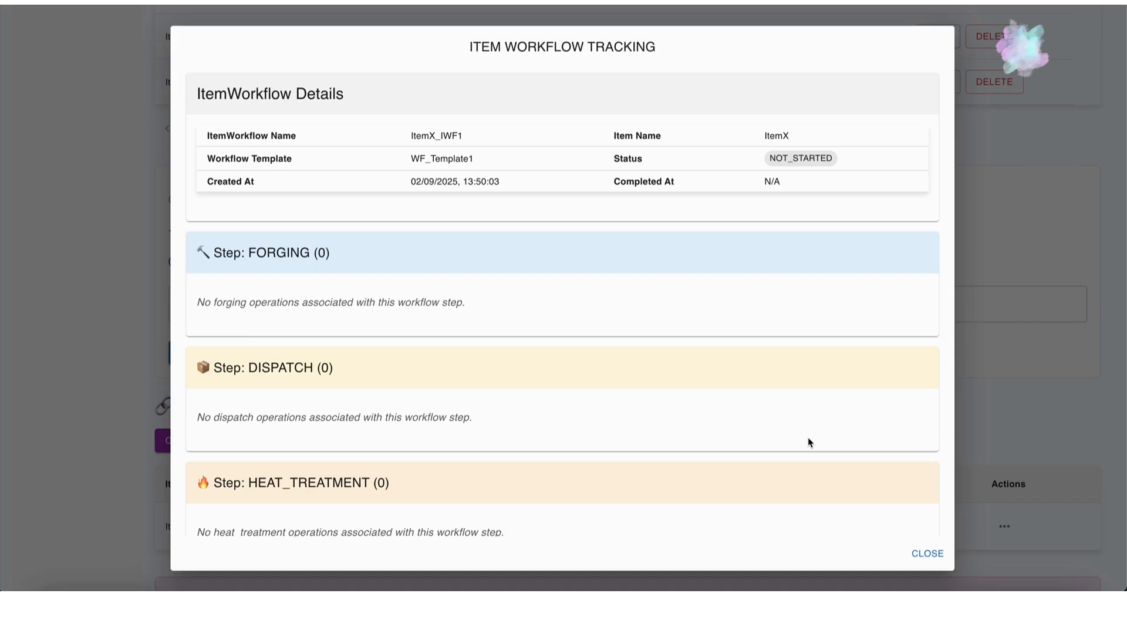
{"action": "scroll", "coordinate": [808, 442], "scroll_direction": "down", "scroll_amount": 2}
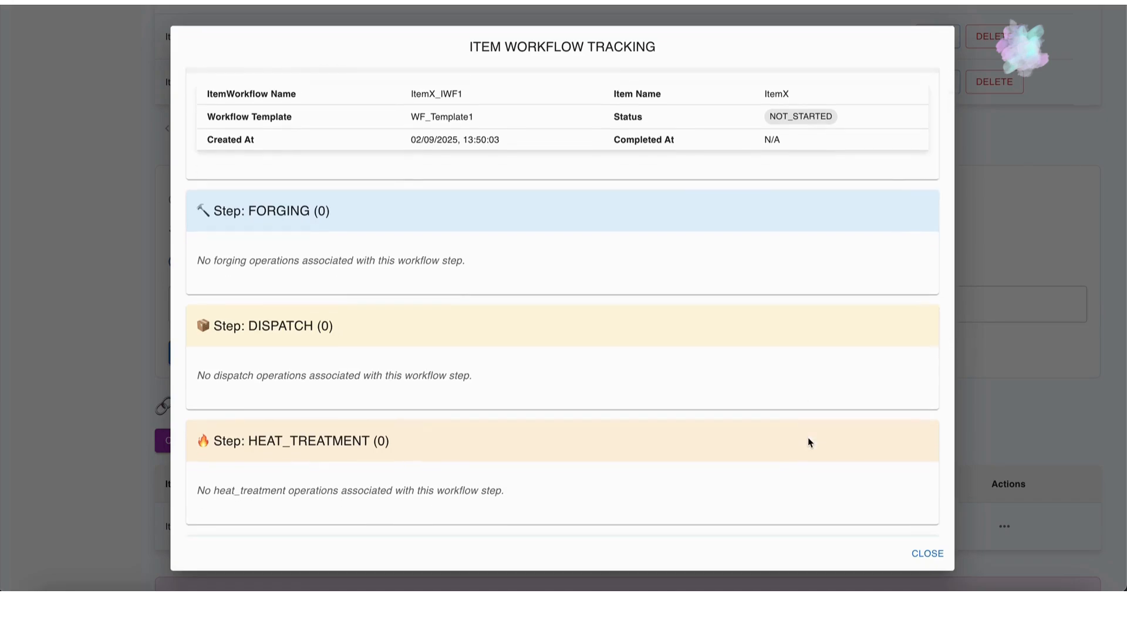
{"action": "scroll", "coordinate": [809, 442], "scroll_direction": "down", "scroll_amount": 3}
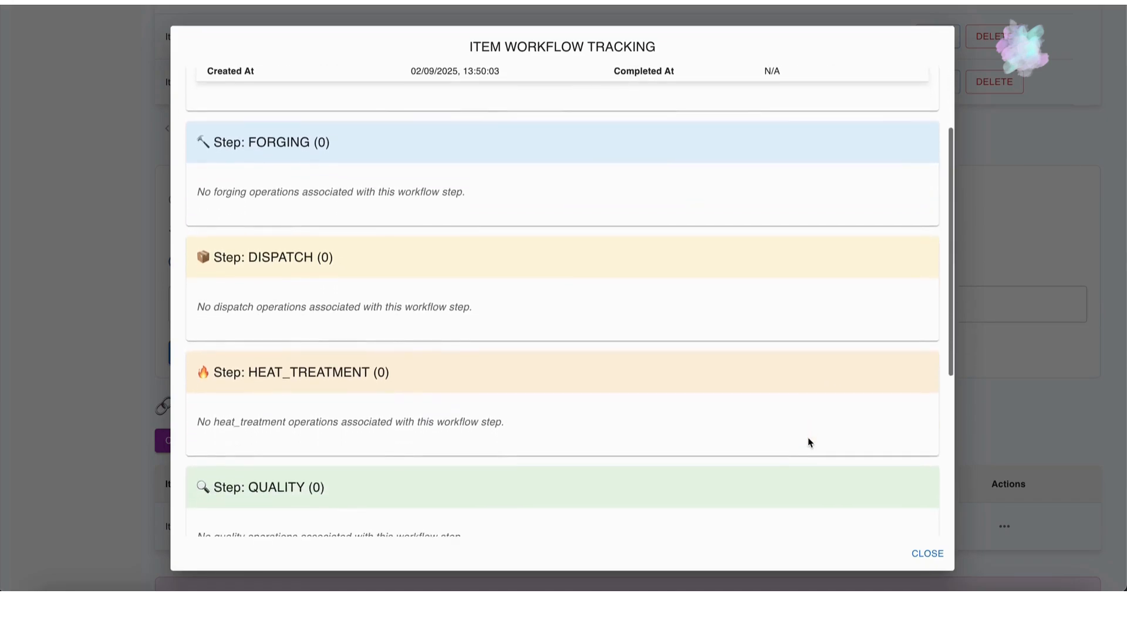
{"action": "scroll", "coordinate": [809, 442], "scroll_direction": "down", "scroll_amount": 6}
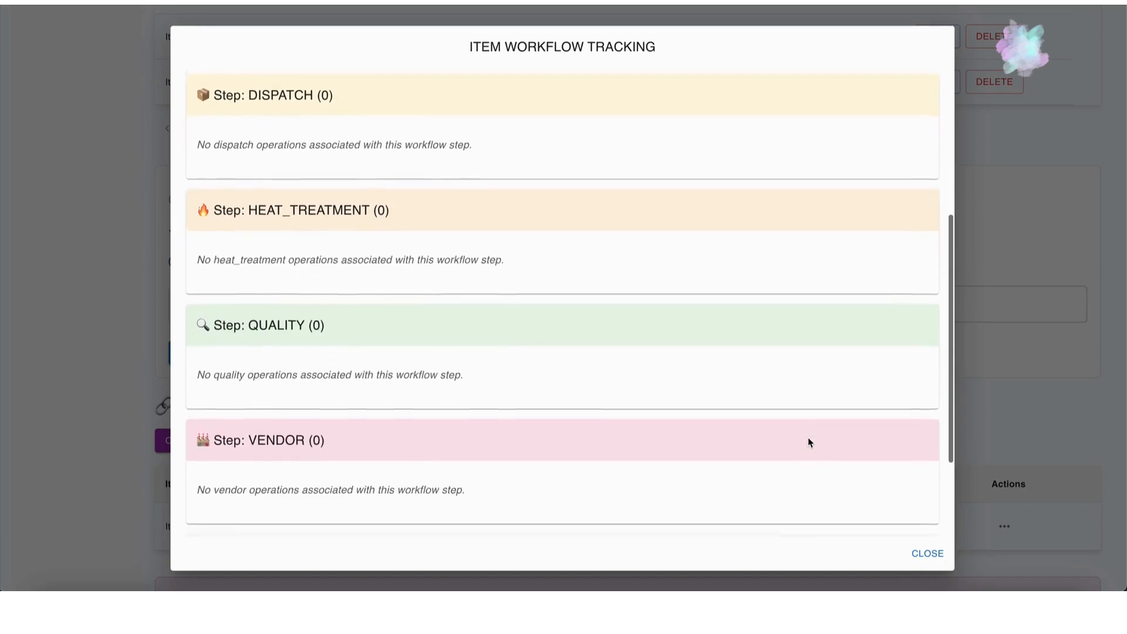
{"action": "scroll", "coordinate": [808, 442], "scroll_direction": "down", "scroll_amount": 5}
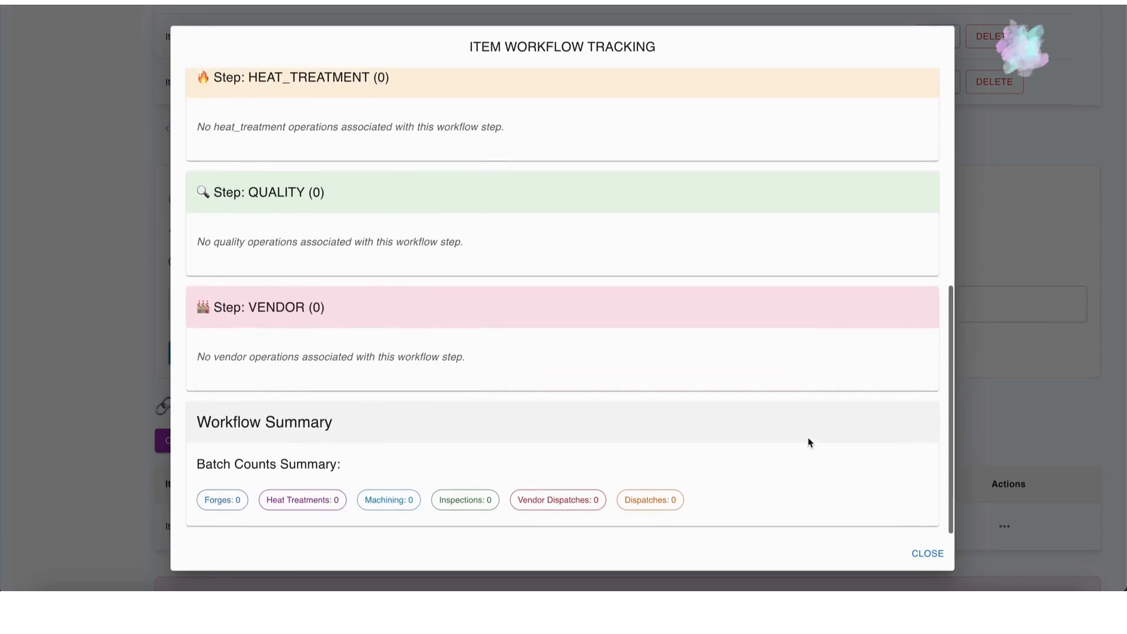
{"action": "scroll", "coordinate": [808, 442], "scroll_direction": "up", "scroll_amount": 14}
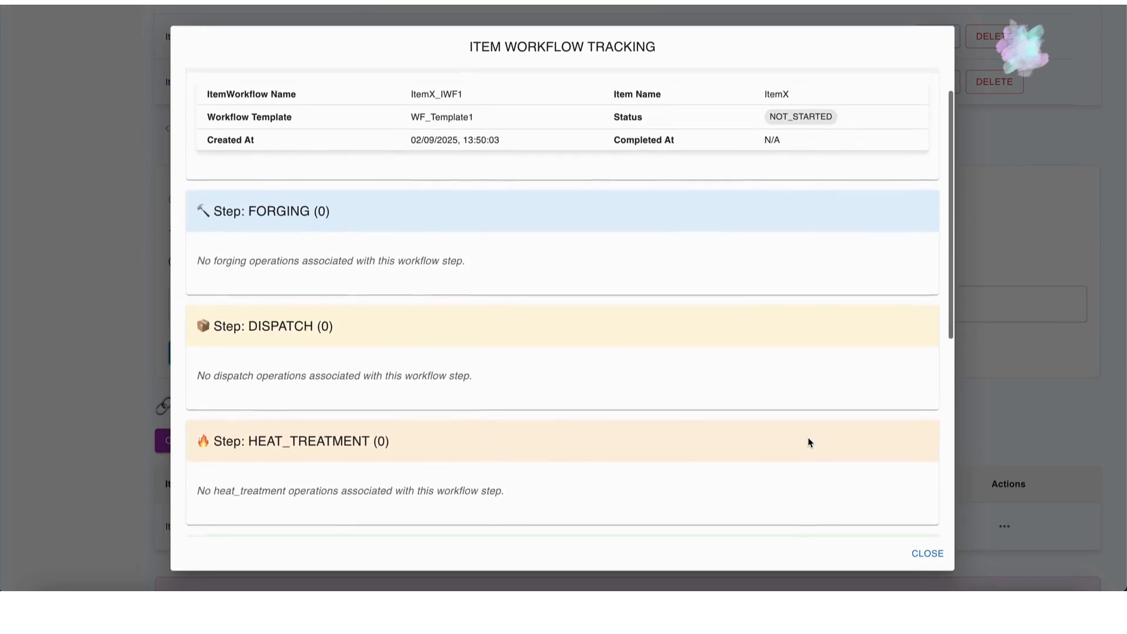
{"action": "scroll", "coordinate": [807, 442], "scroll_direction": "up", "scroll_amount": 2}
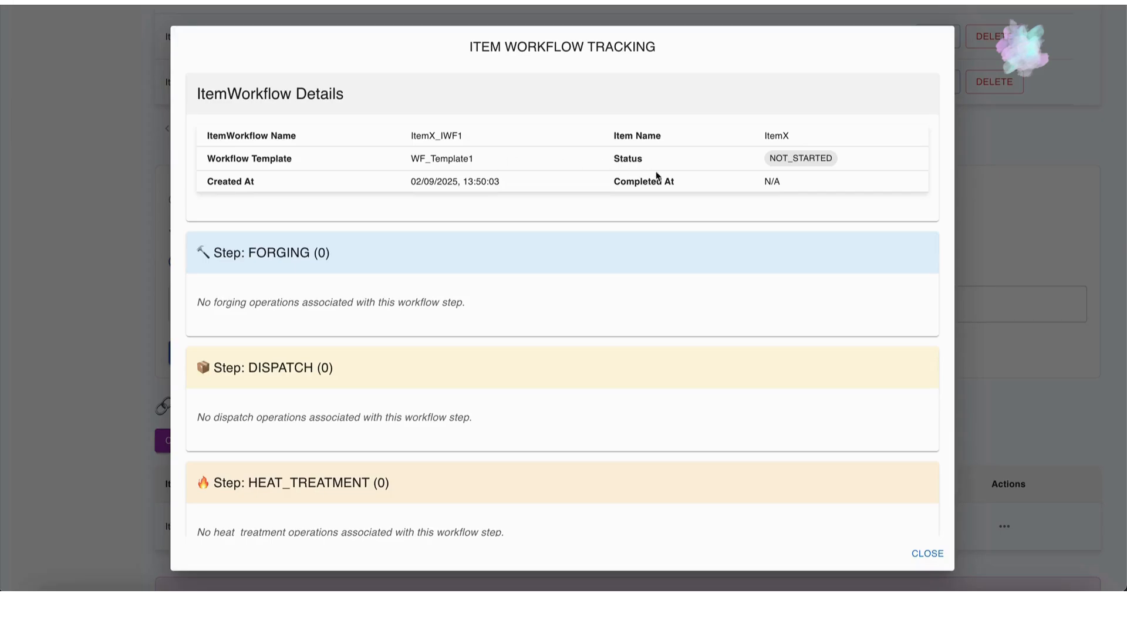
{"action": "scroll", "coordinate": [797, 378], "scroll_direction": "down", "scroll_amount": 7}
{"action": "scroll", "coordinate": [797, 378], "scroll_direction": "down", "scroll_amount": 8}
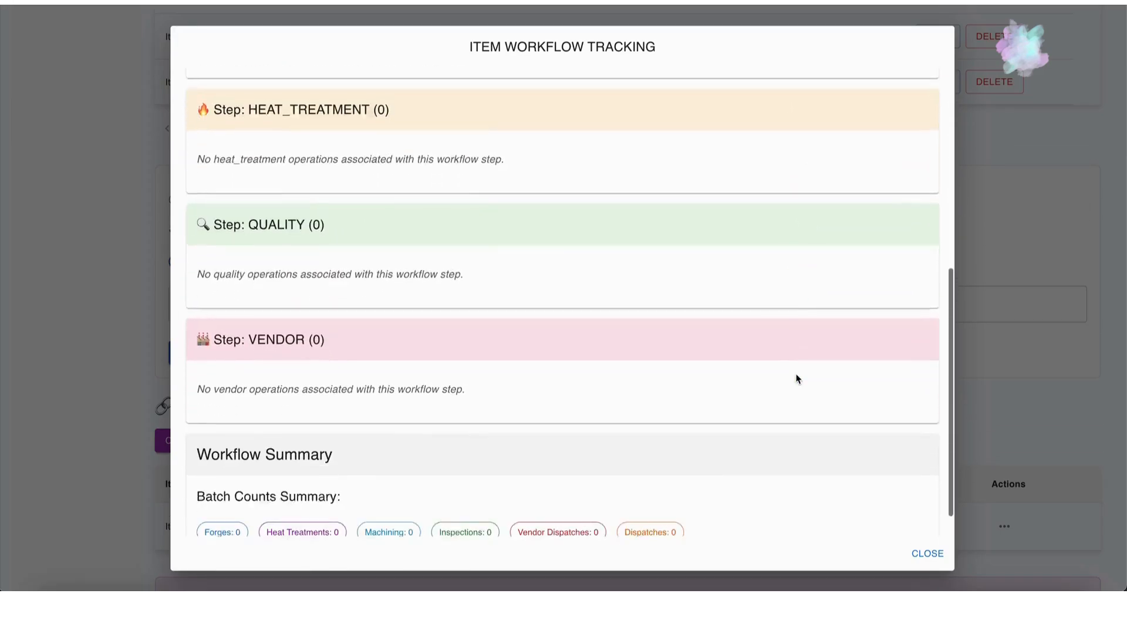
{"action": "left_click", "coordinate": [922, 552]}
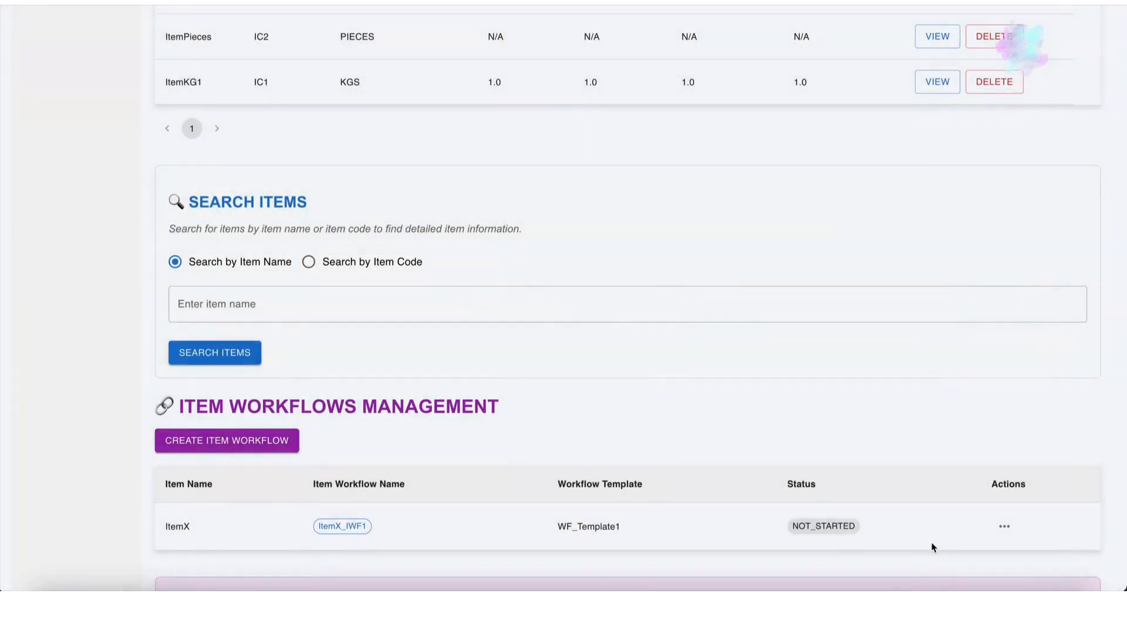
Inspect the completion form for item workflow ItemX_IWF1, cancel it without marking the workflow complete, and return to the workflow templates section.
{"action": "left_click", "coordinate": [1004, 526]}
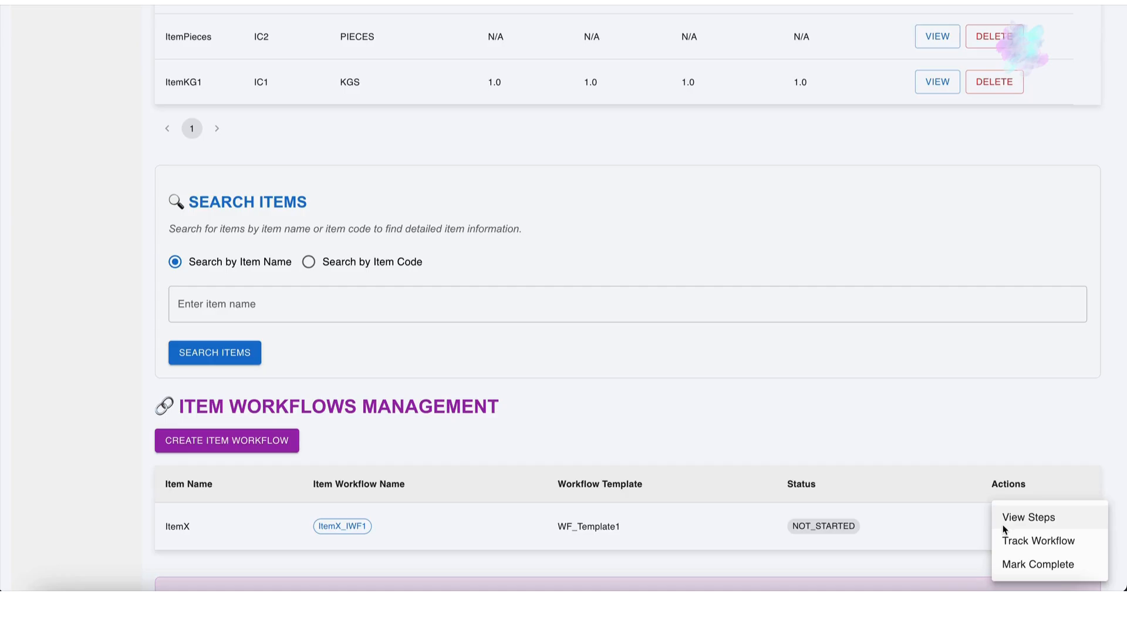
{"action": "left_click", "coordinate": [1020, 568]}
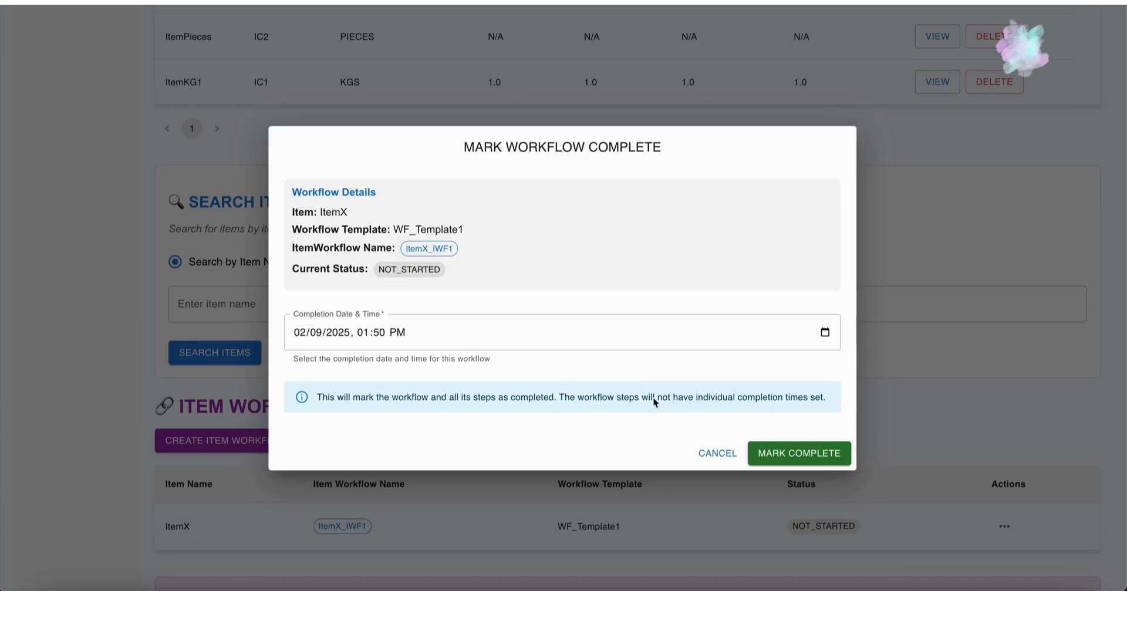
{"action": "left_click", "coordinate": [717, 453]}
{"action": "scroll", "coordinate": [722, 455], "scroll_direction": "up", "scroll_amount": 2}
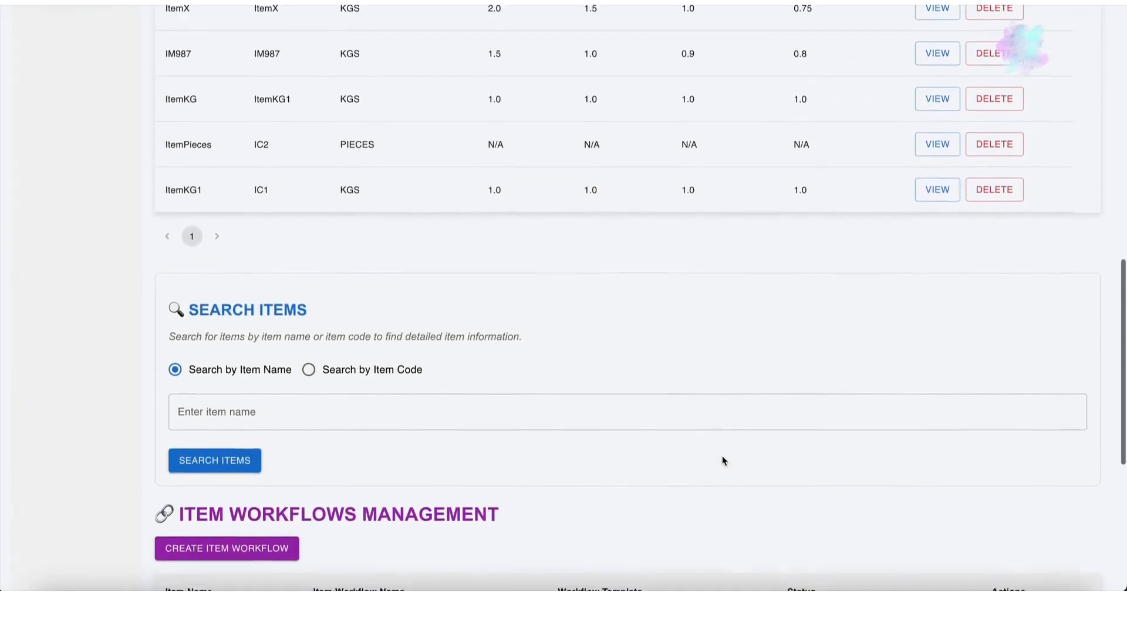
{"action": "scroll", "coordinate": [722, 455], "scroll_direction": "up", "scroll_amount": 10}
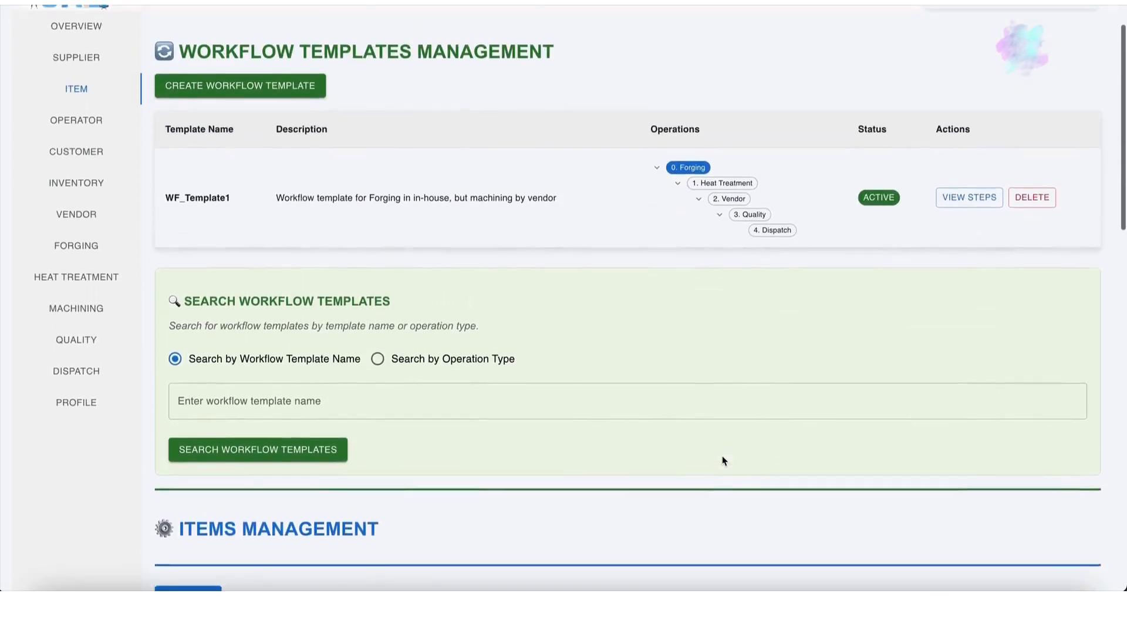